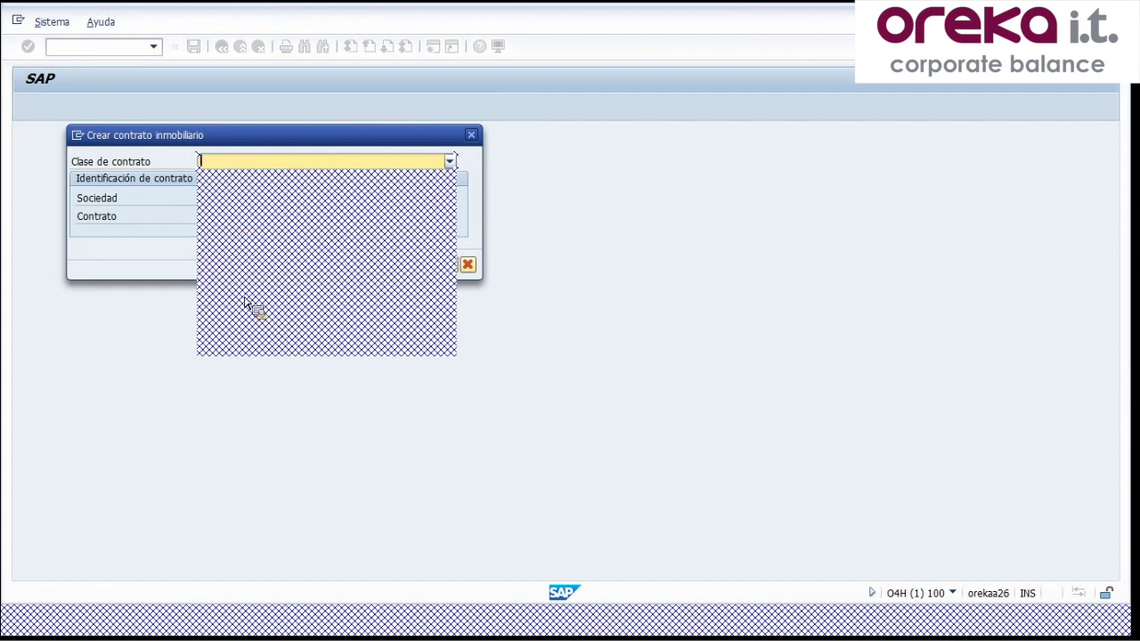
Step: Create a contract of class CU05 Toma alquiler balance leasing for company 9000 and enter the lessor's business partner number
{"action": "left_click", "coordinate": [237, 354]}
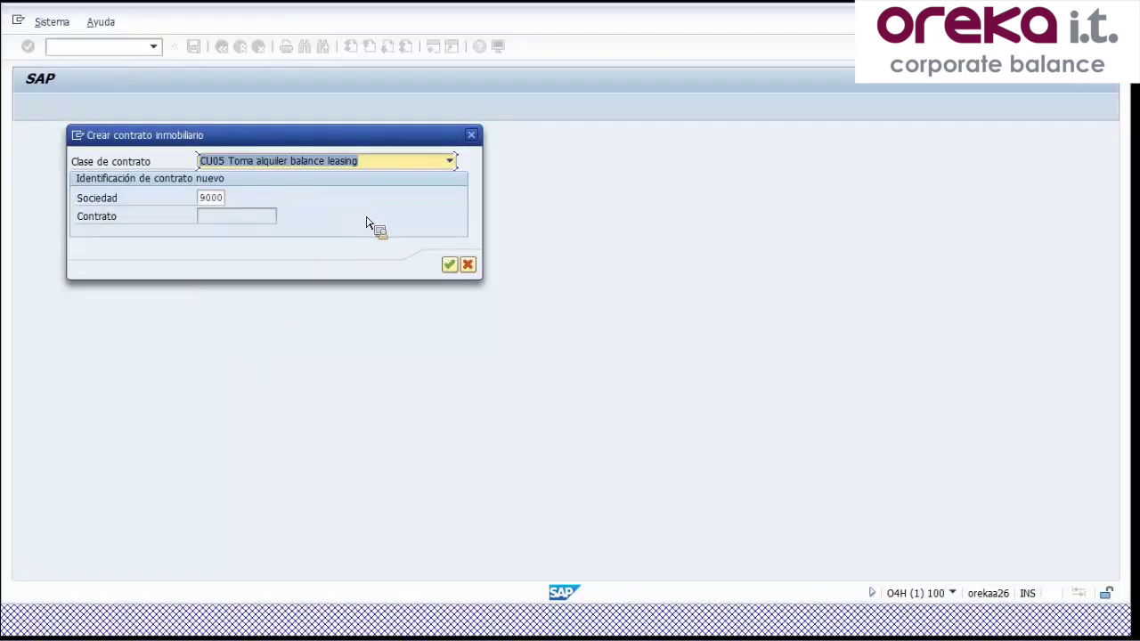
{"action": "left_click", "coordinate": [452, 270]}
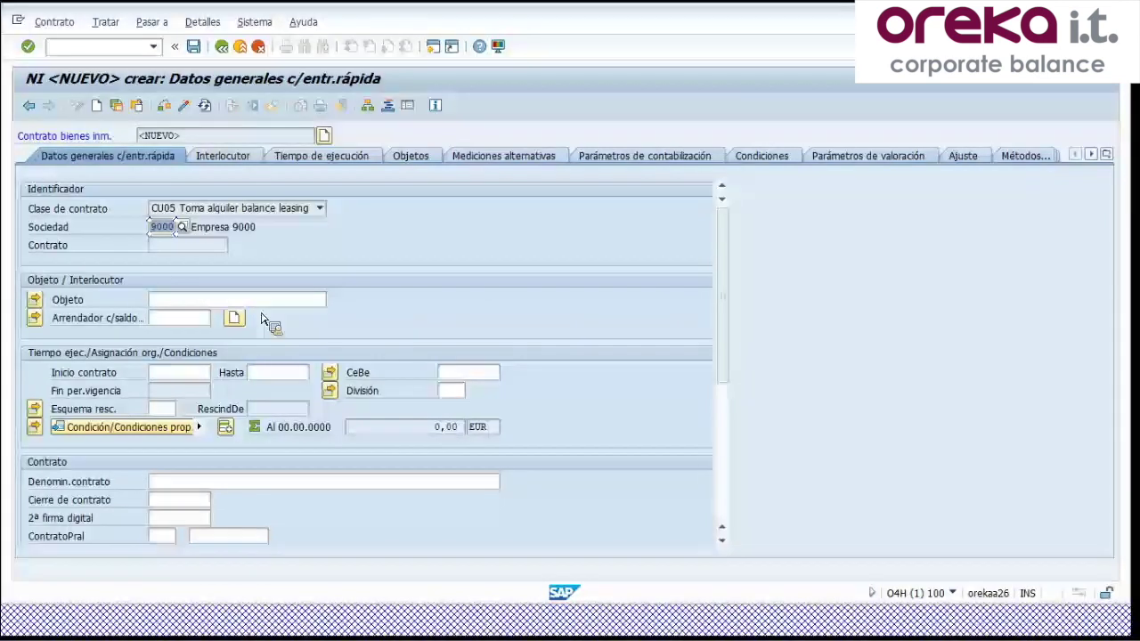
{"action": "left_click", "coordinate": [172, 321]}
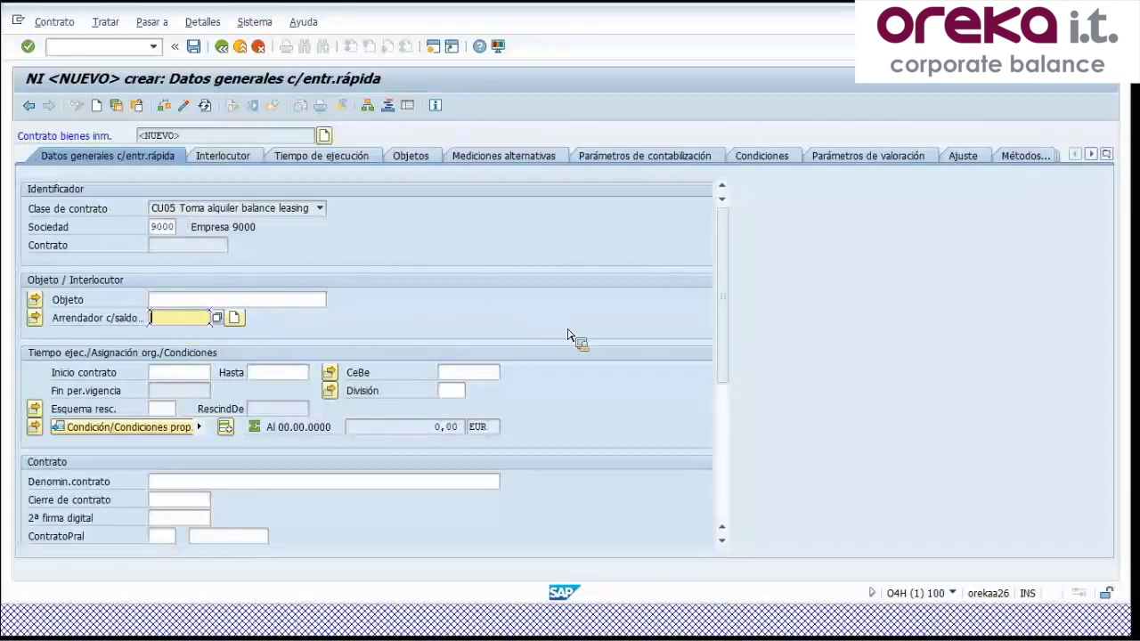
{"action": "type", "text": "5"}
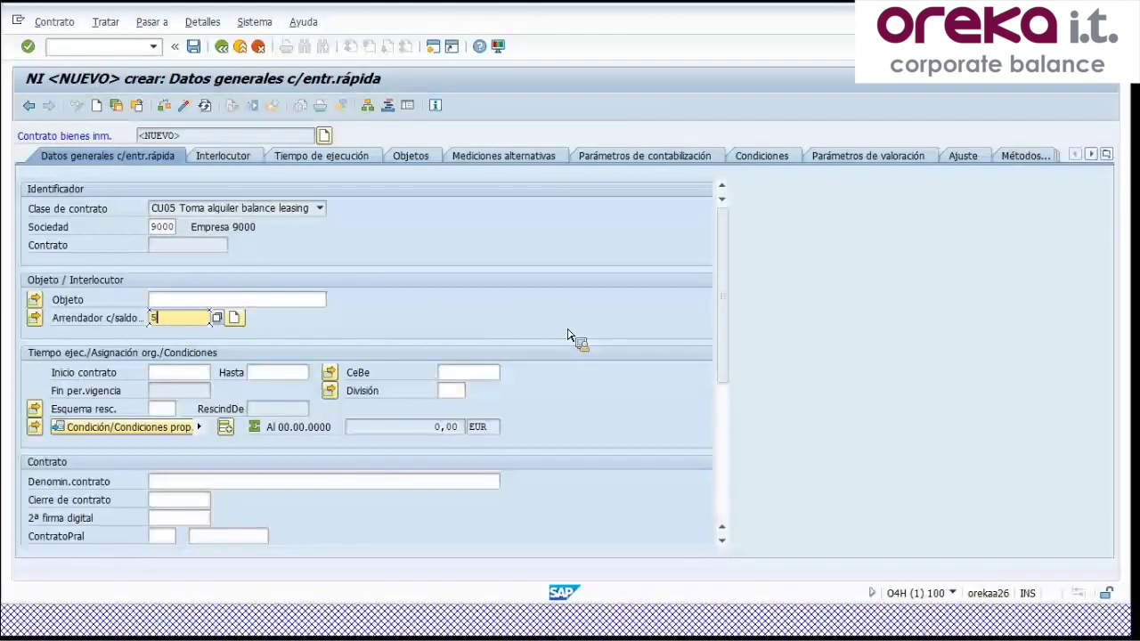
Step: Set the contract start to 01.01.2019 and its end date to 31.12.2020
{"action": "left_click", "coordinate": [178, 374]}
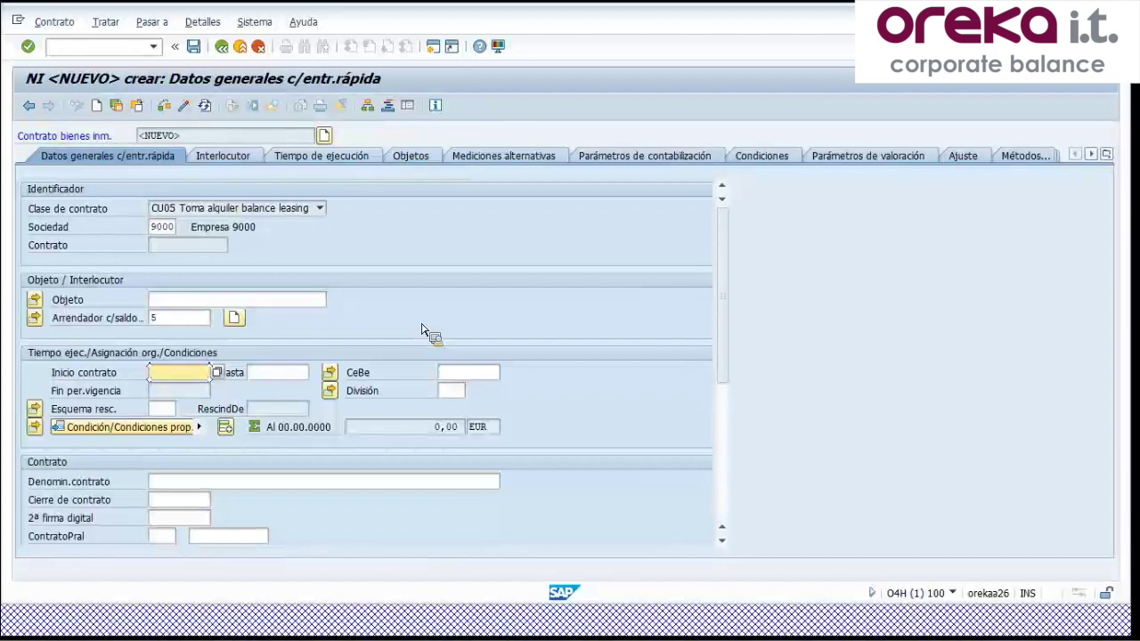
{"action": "type", "text": "01.01.201"}
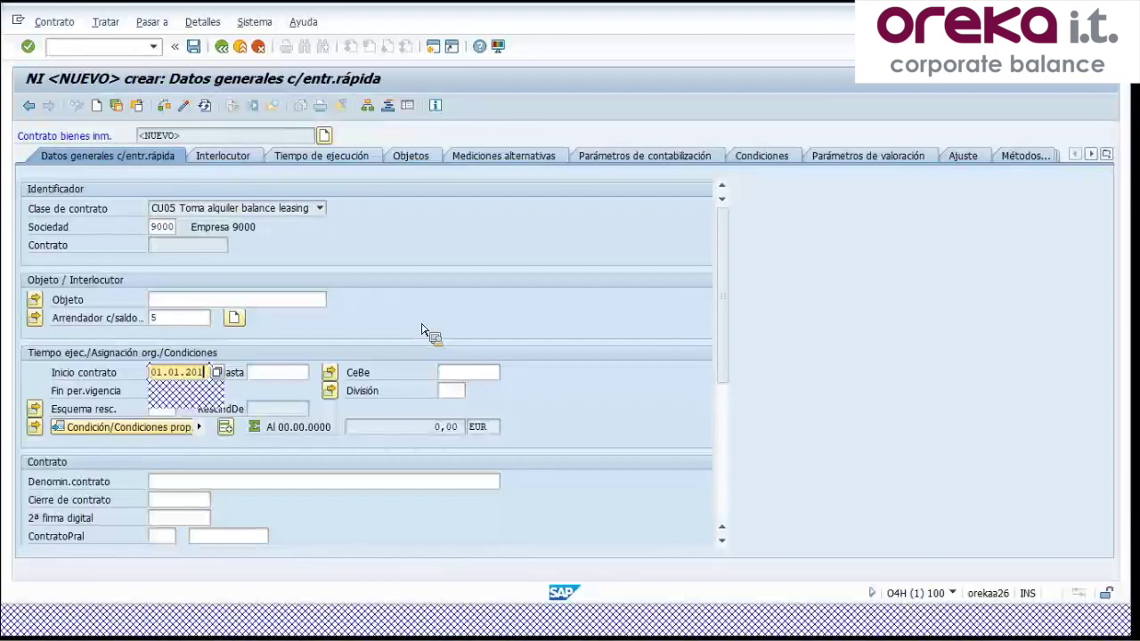
{"action": "type", "text": "9"}
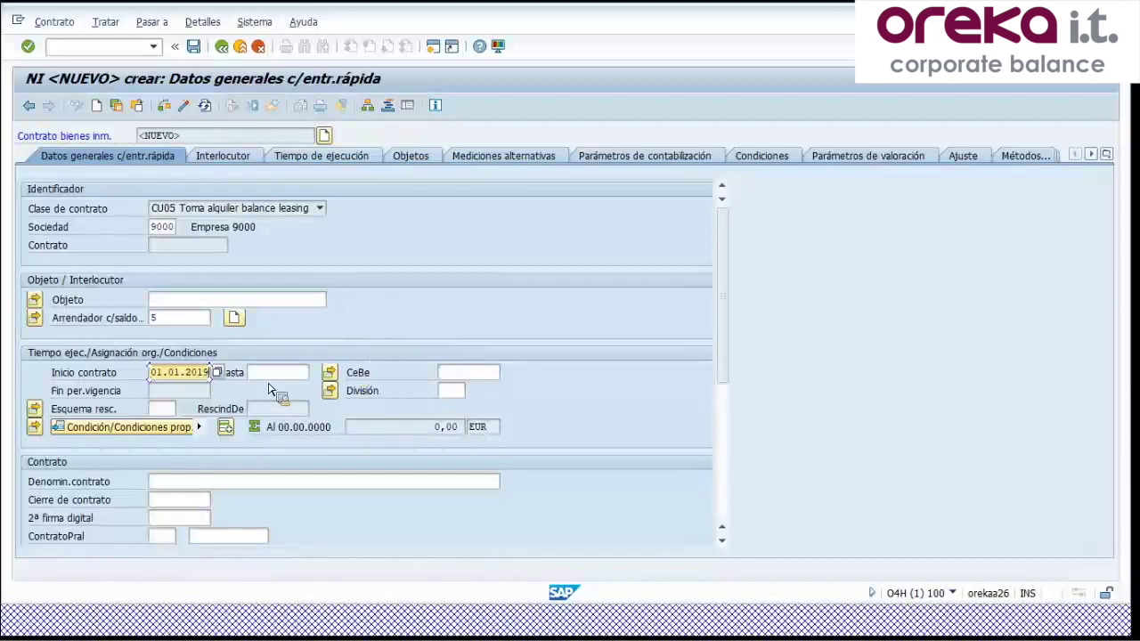
{"action": "key", "text": "Tab"}
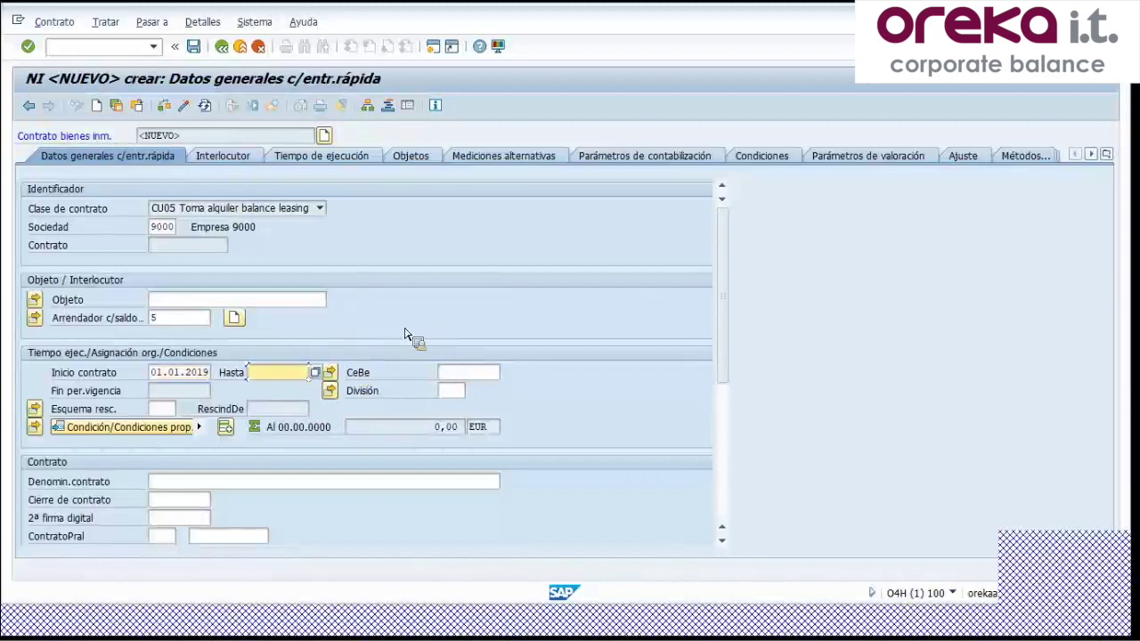
{"action": "type", "text": "31.12.2020"}
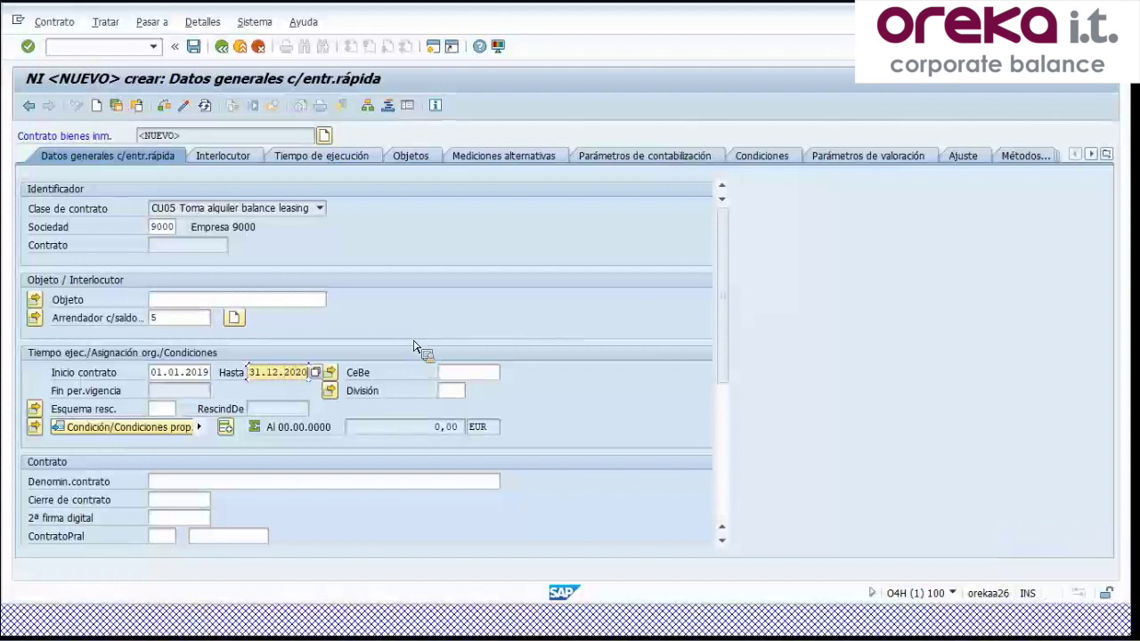
Step: Enter Utillaje REFX as the contract's name
{"action": "left_click", "coordinate": [233, 482]}
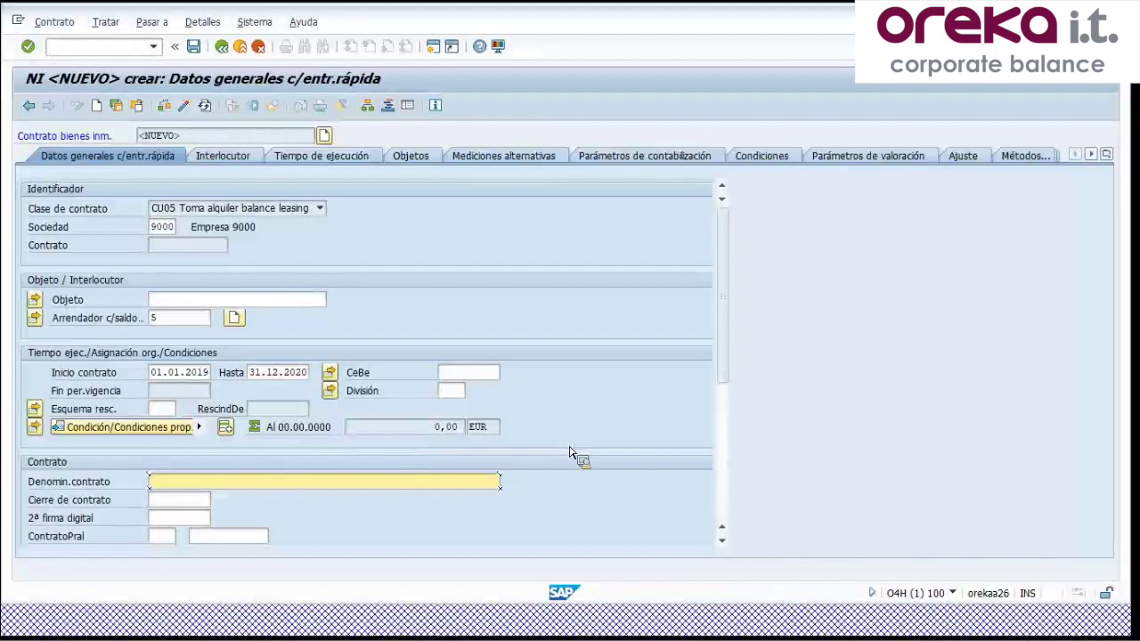
{"action": "scroll", "coordinate": [570, 456], "scroll_direction": "down", "scroll_amount": 2}
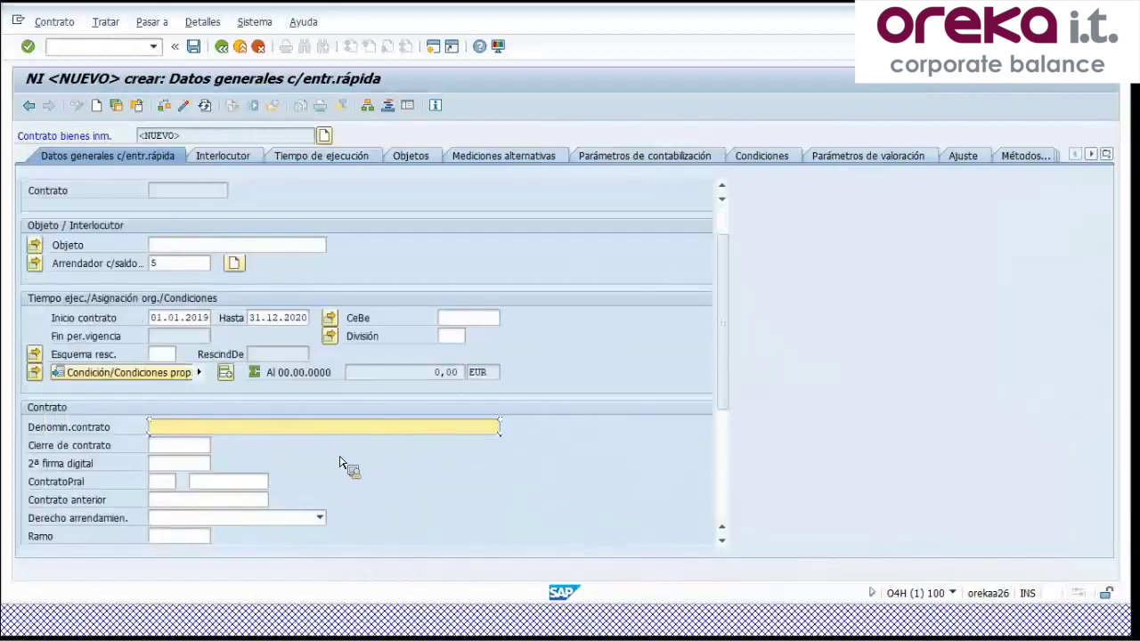
{"action": "type", "text": "Uti"}
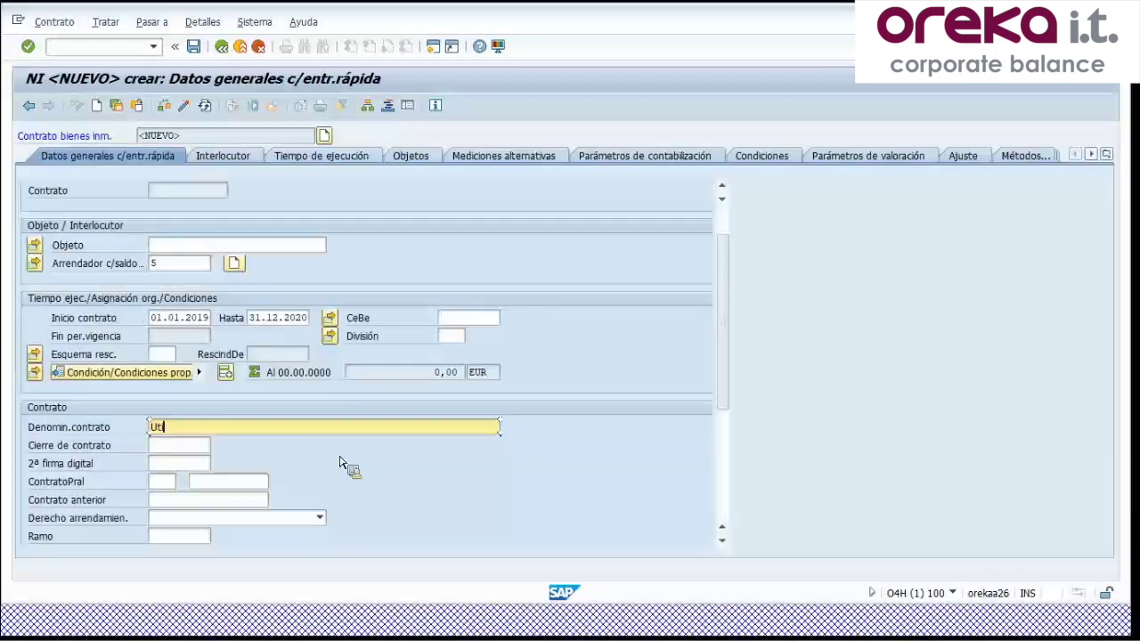
{"action": "type", "text": "llaje "}
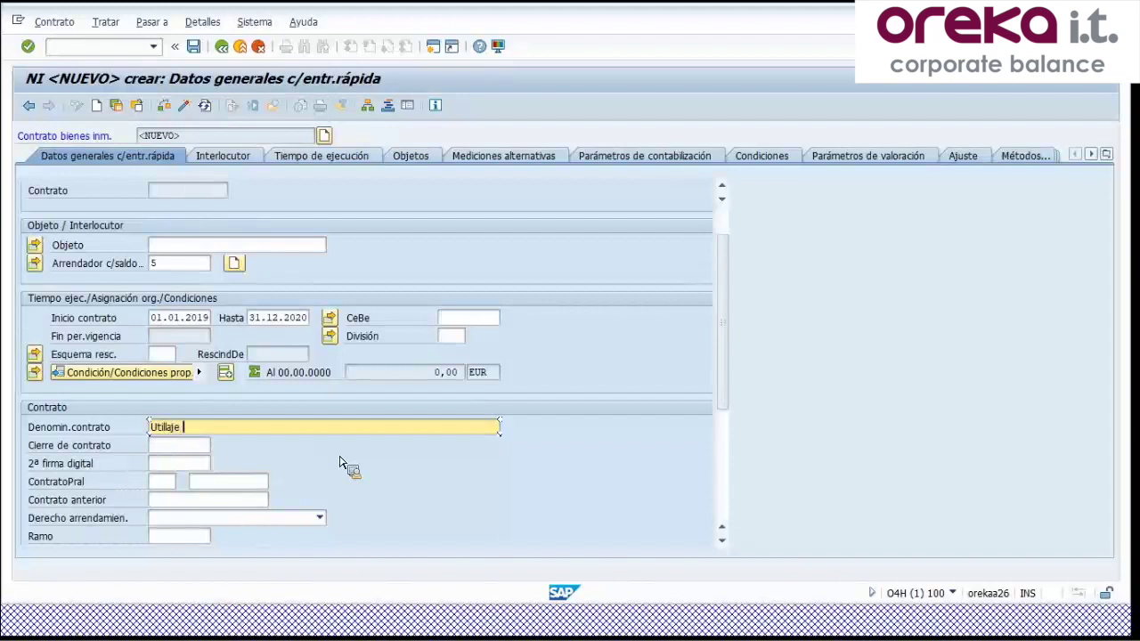
{"action": "type", "text": "REFX"}
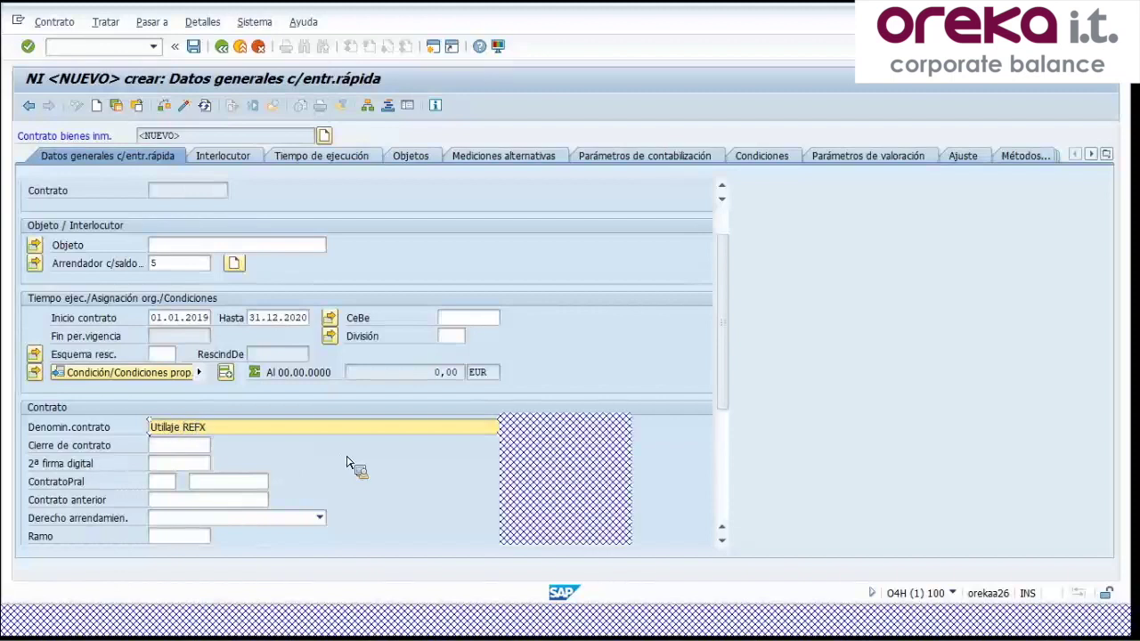
Step: Set the contract's tenancy law (Derecho arrendamien.) to option 7, the Spanish one
{"action": "left_click", "coordinate": [279, 522]}
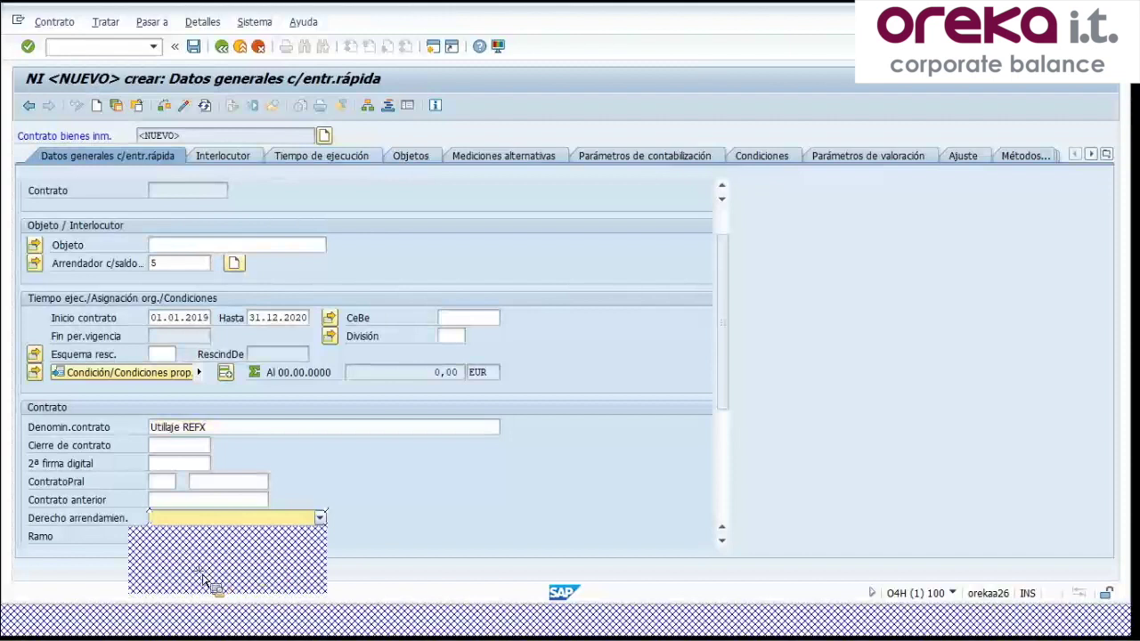
{"action": "left_click", "coordinate": [255, 563]}
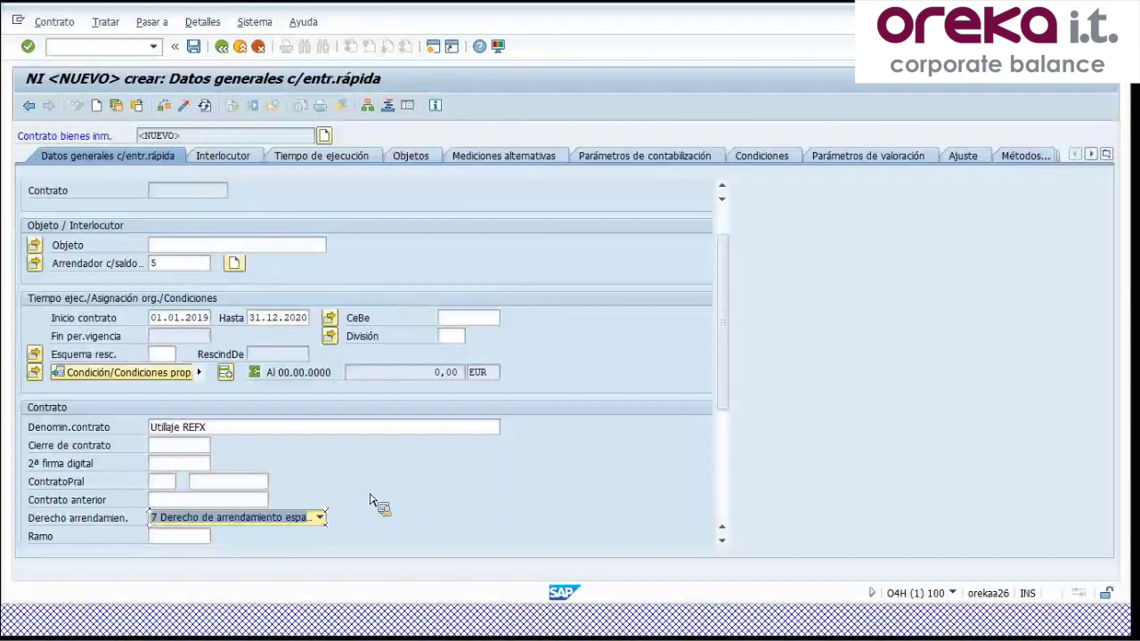
{"action": "scroll", "coordinate": [412, 488], "scroll_direction": "down", "scroll_amount": 1}
{"action": "scroll", "coordinate": [428, 481], "scroll_direction": "up", "scroll_amount": 1}
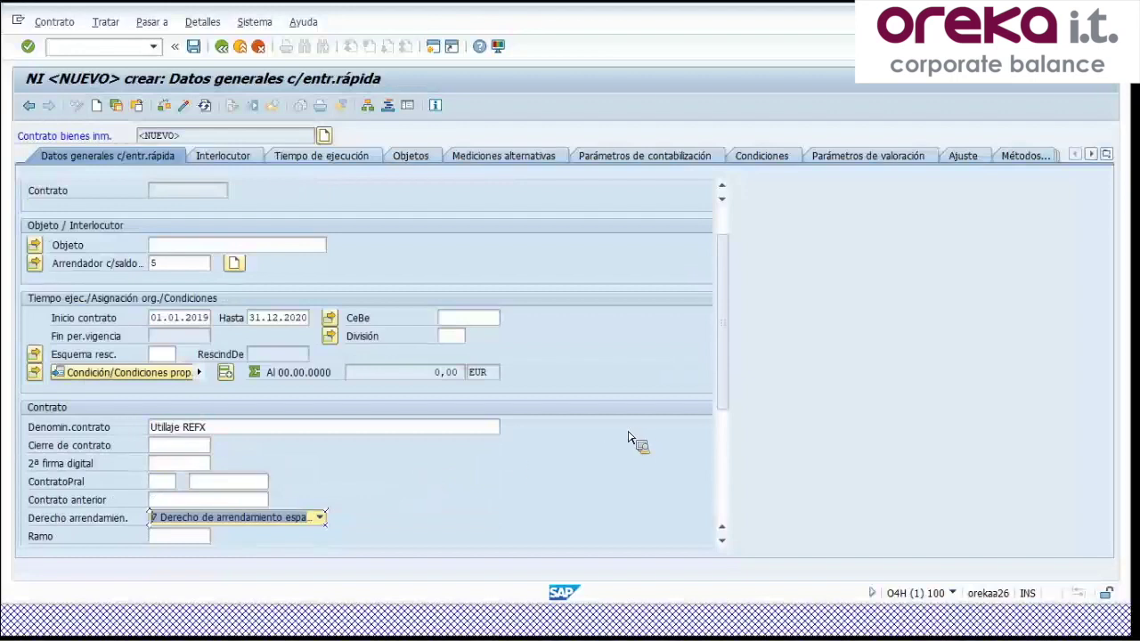
{"action": "scroll", "coordinate": [634, 440], "scroll_direction": "up", "scroll_amount": 1}
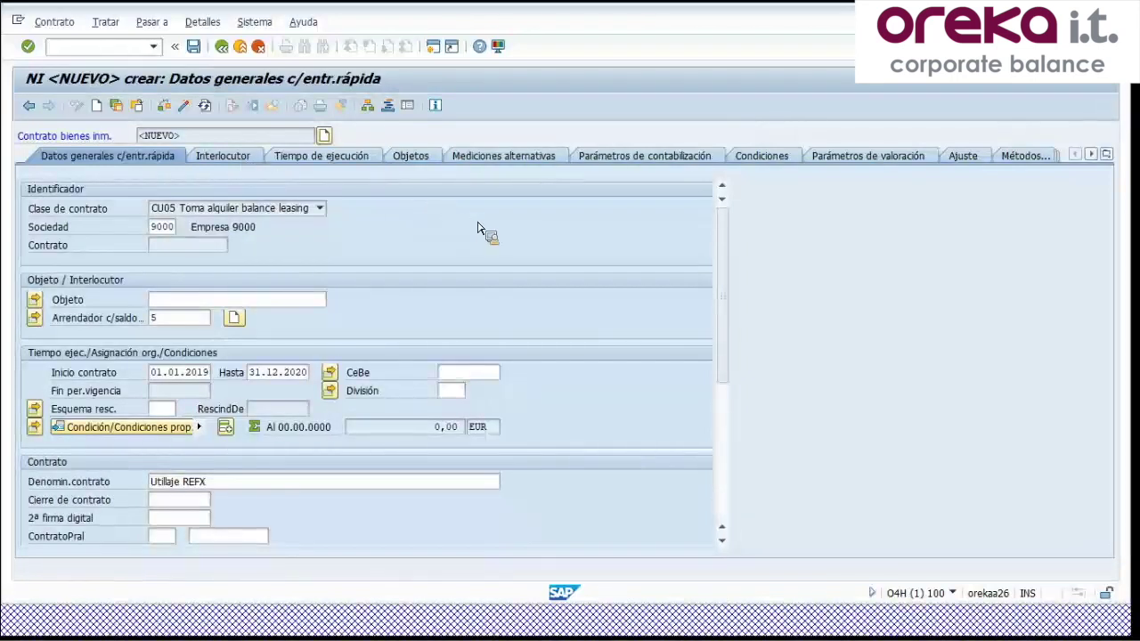
Step: Check the lessor's role and vendor assignment, and the contract start and cash flow start dates in the term data
{"action": "left_click", "coordinate": [223, 156]}
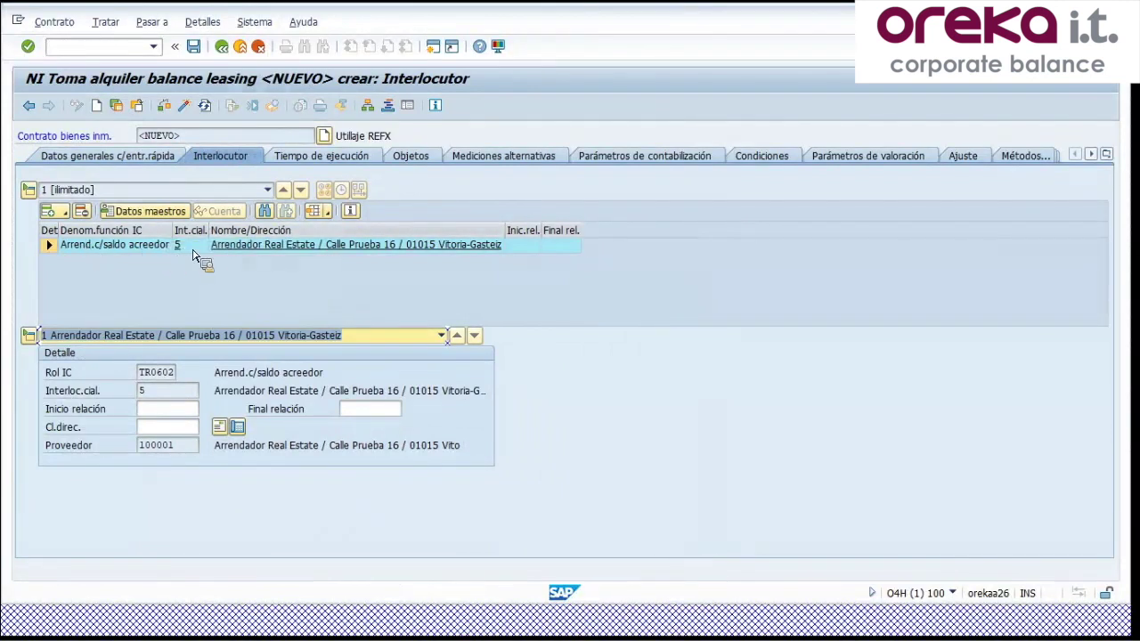
{"action": "left_click_drag", "start_coordinate": [175, 445], "coordinate": [136, 445]}
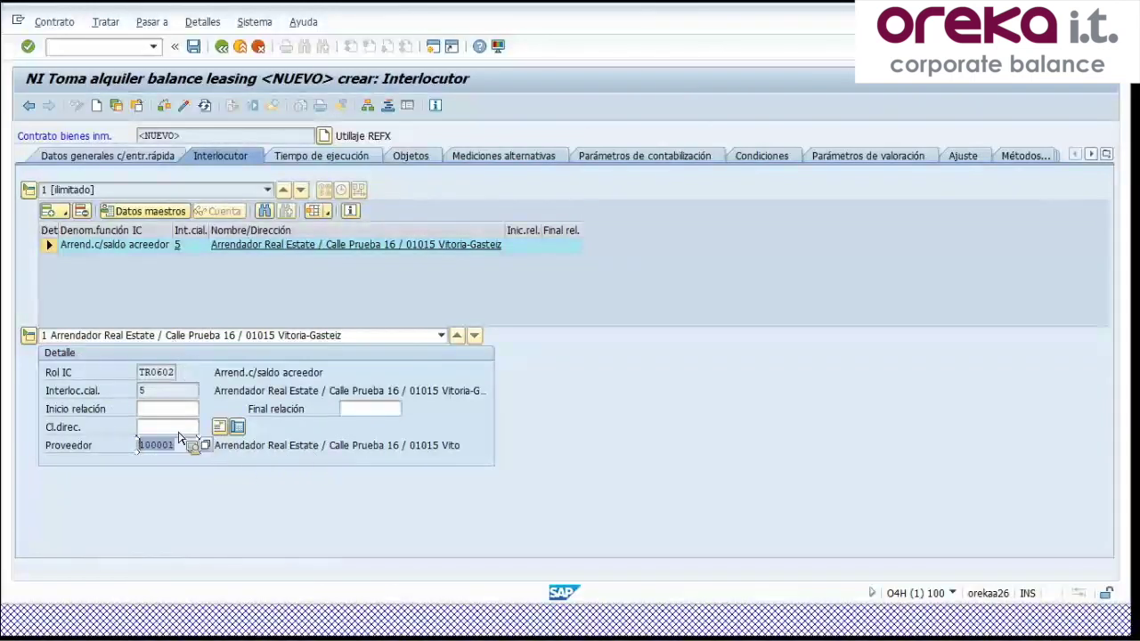
{"action": "left_click", "coordinate": [221, 291]}
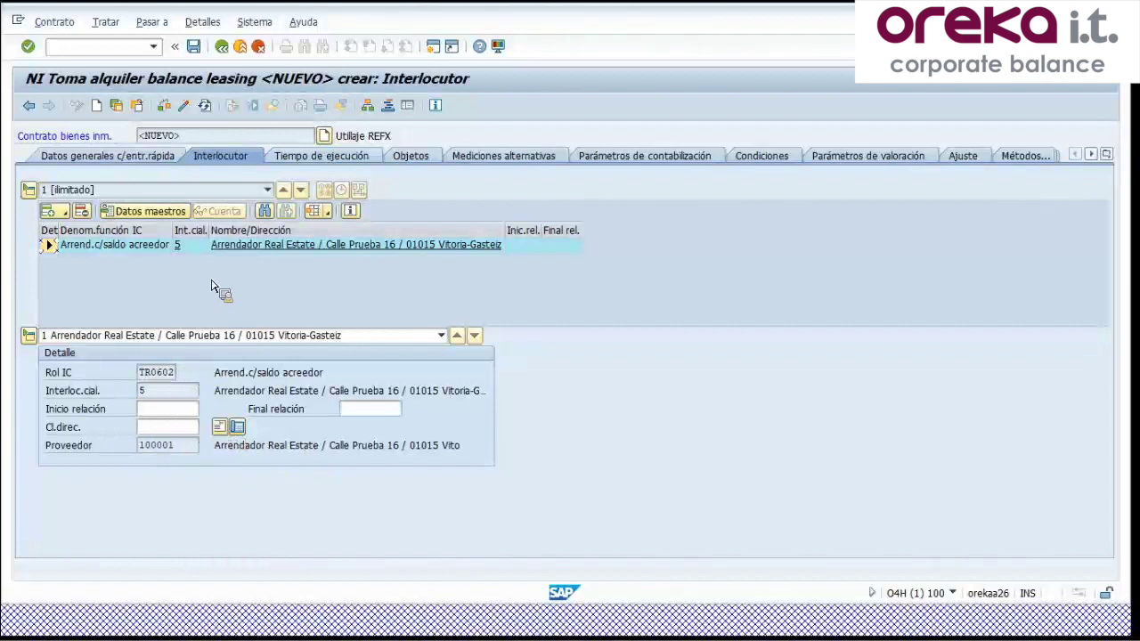
{"action": "left_click", "coordinate": [334, 165]}
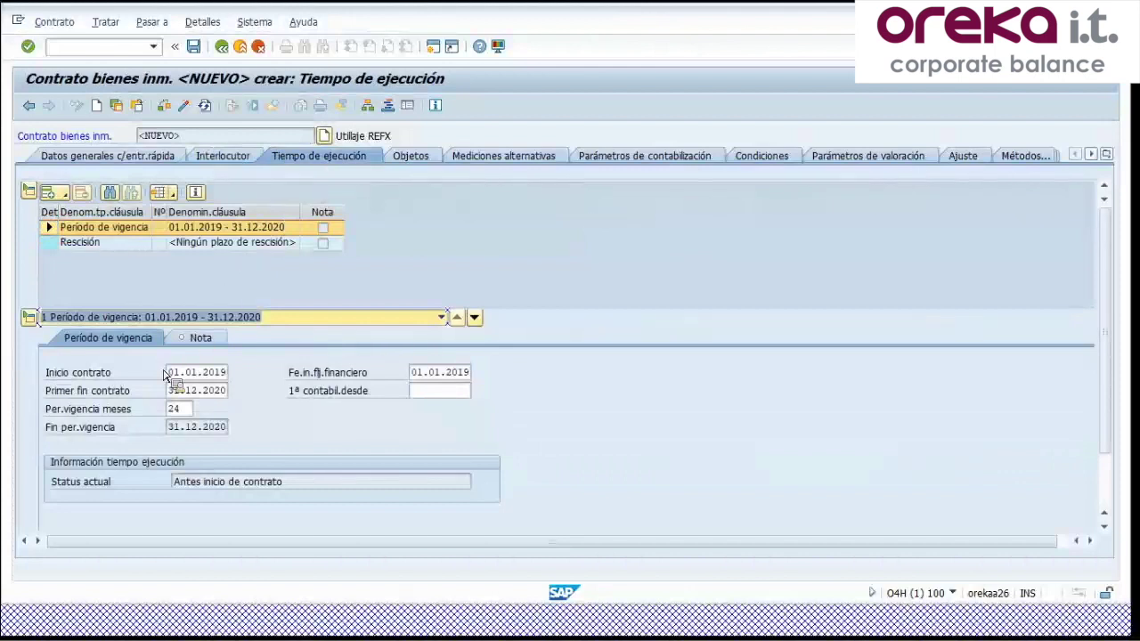
{"action": "left_click", "coordinate": [197, 372]}
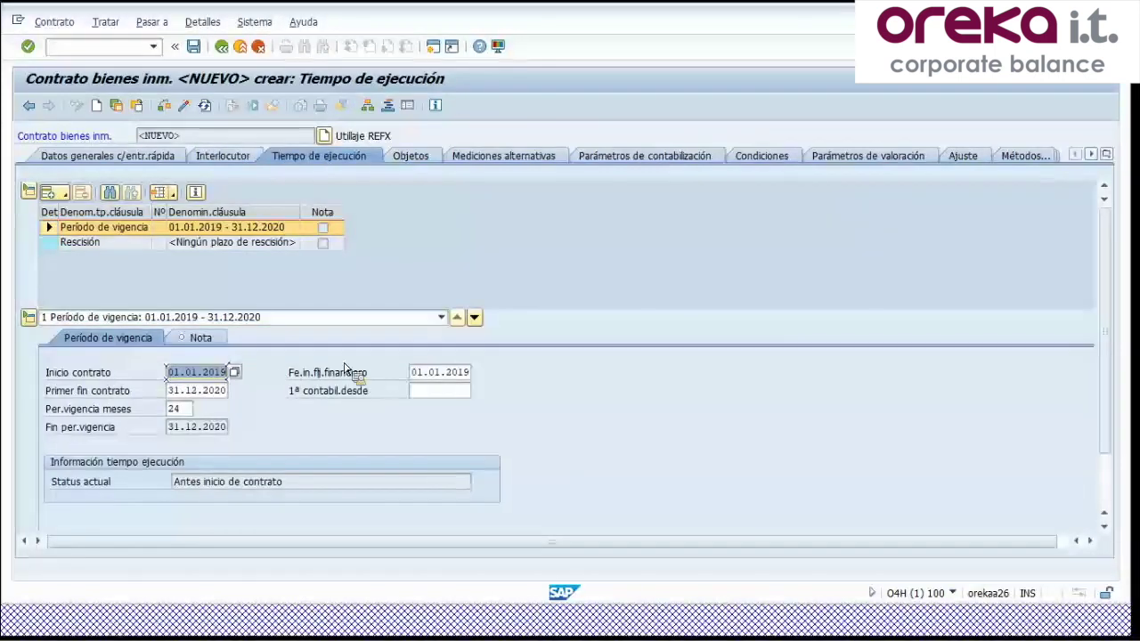
{"action": "left_click", "coordinate": [454, 372]}
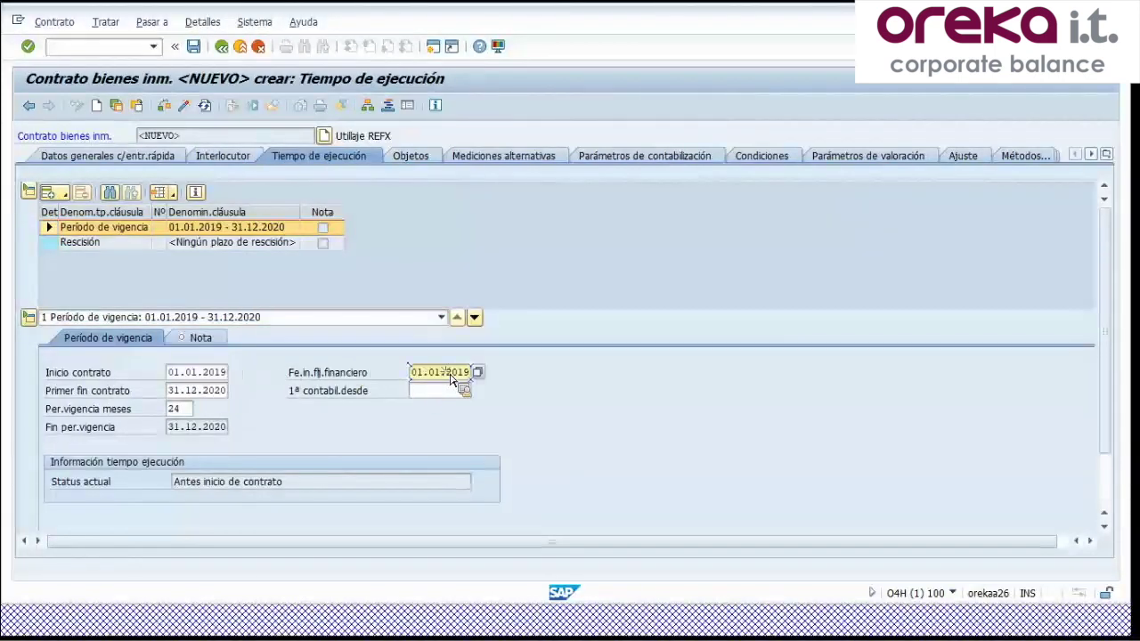
{"action": "left_click", "coordinate": [438, 239]}
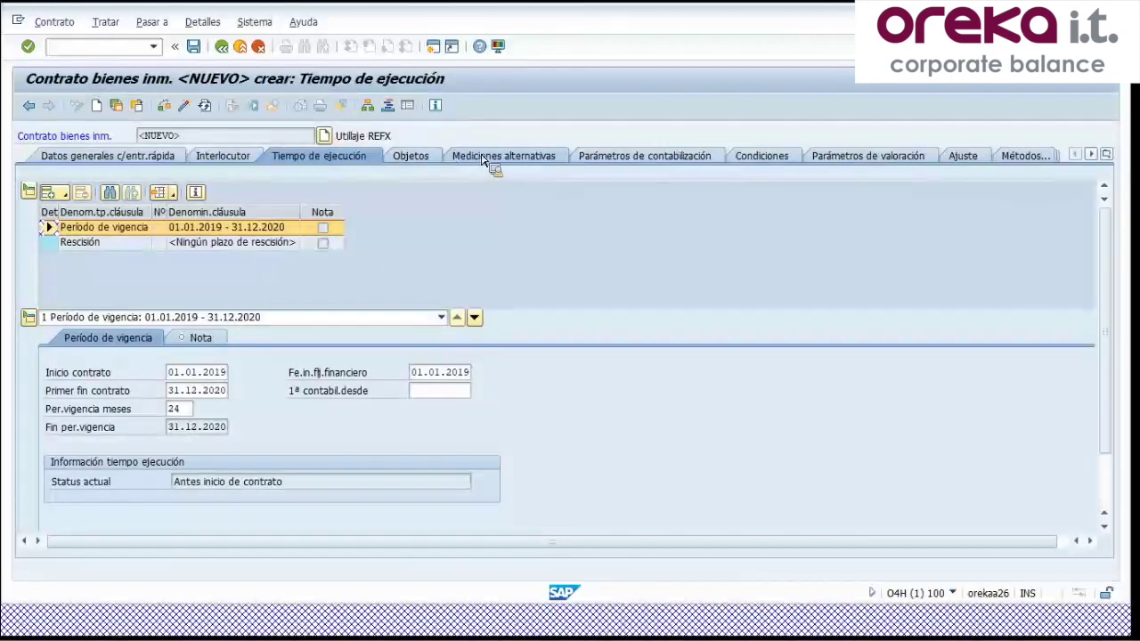
Step: Examine the payment method, payment terms and dunning area fields in the contract's posting parameters
{"action": "left_click", "coordinate": [598, 156]}
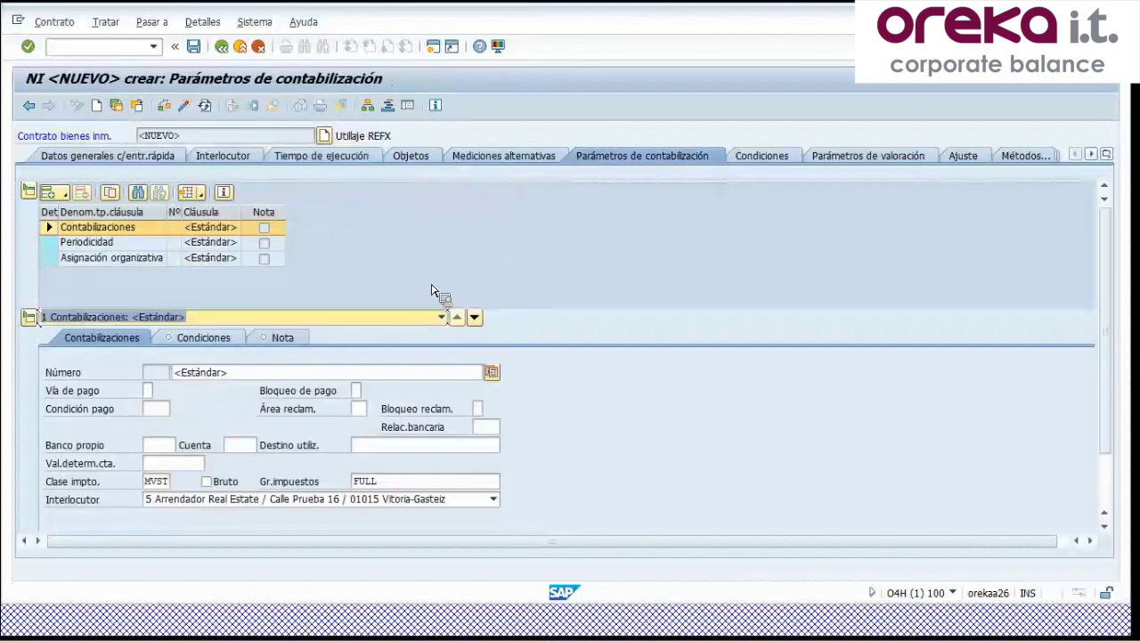
{"action": "left_click", "coordinate": [148, 391]}
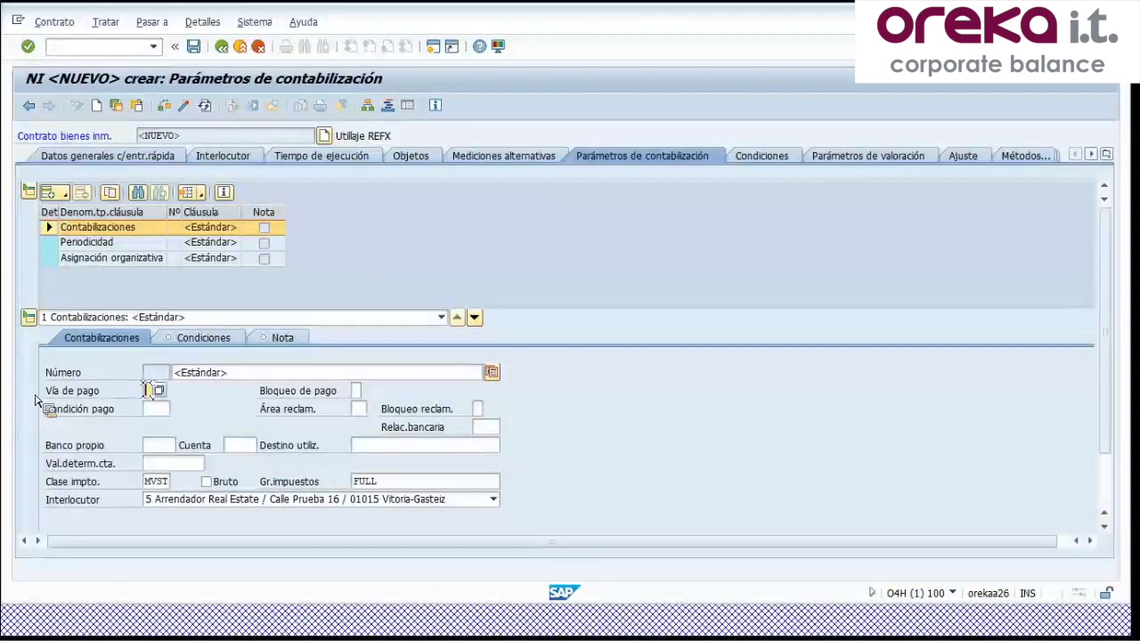
{"action": "left_click", "coordinate": [154, 409]}
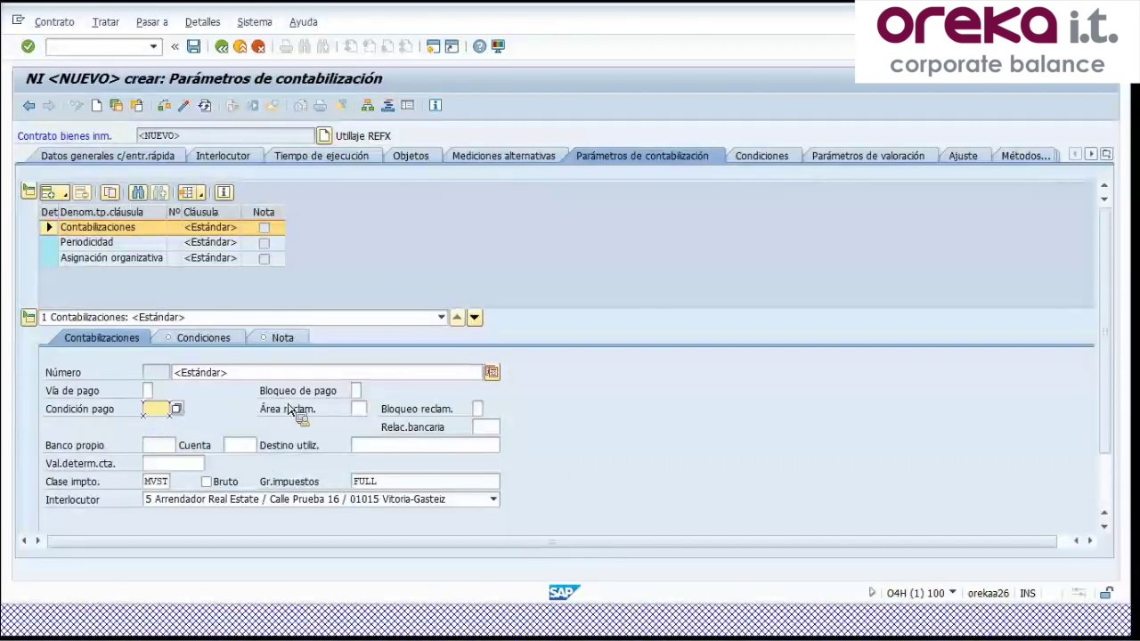
{"action": "left_click", "coordinate": [359, 408]}
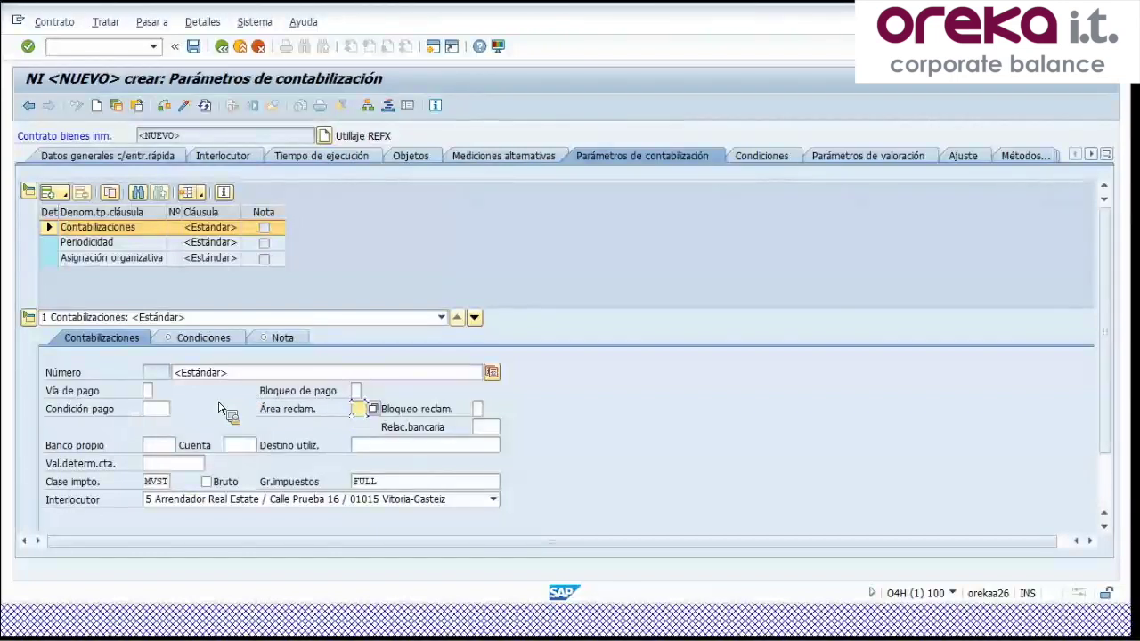
{"action": "left_click", "coordinate": [158, 412]}
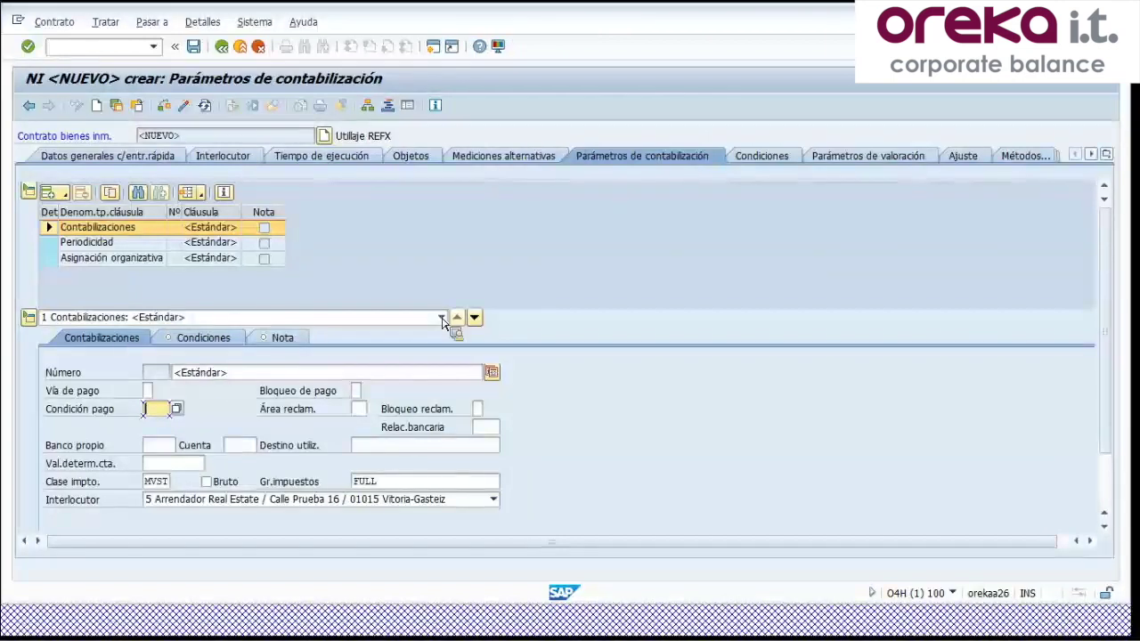
Step: Add the condition V100 Alquiler base acreedor to the contract with a unit price of 1000
{"action": "left_click", "coordinate": [761, 158]}
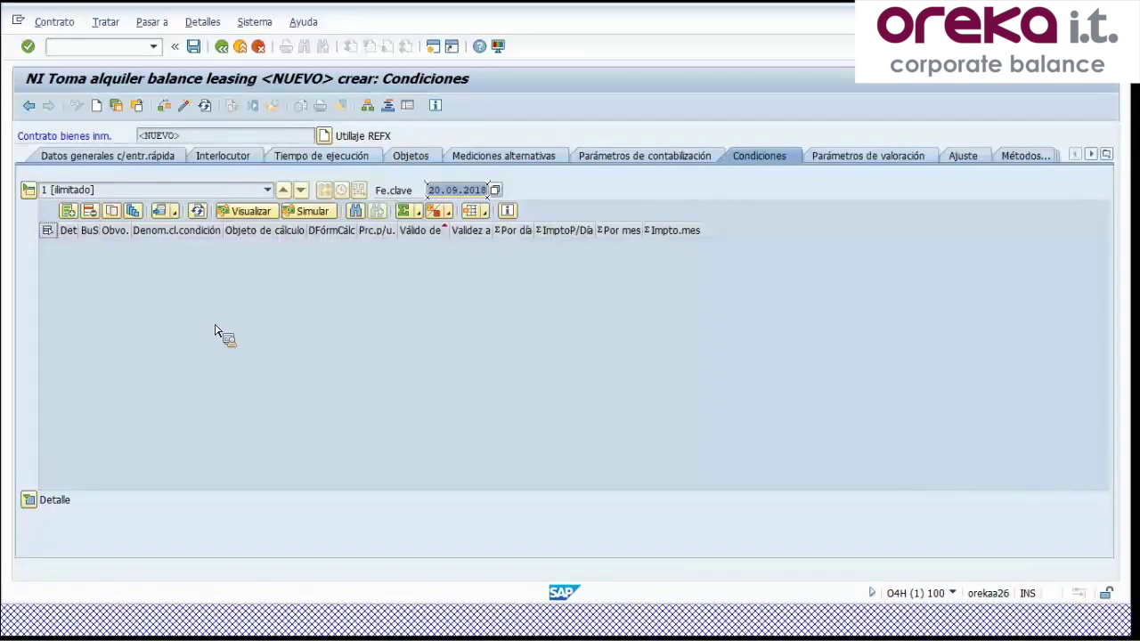
{"action": "left_click", "coordinate": [70, 214]}
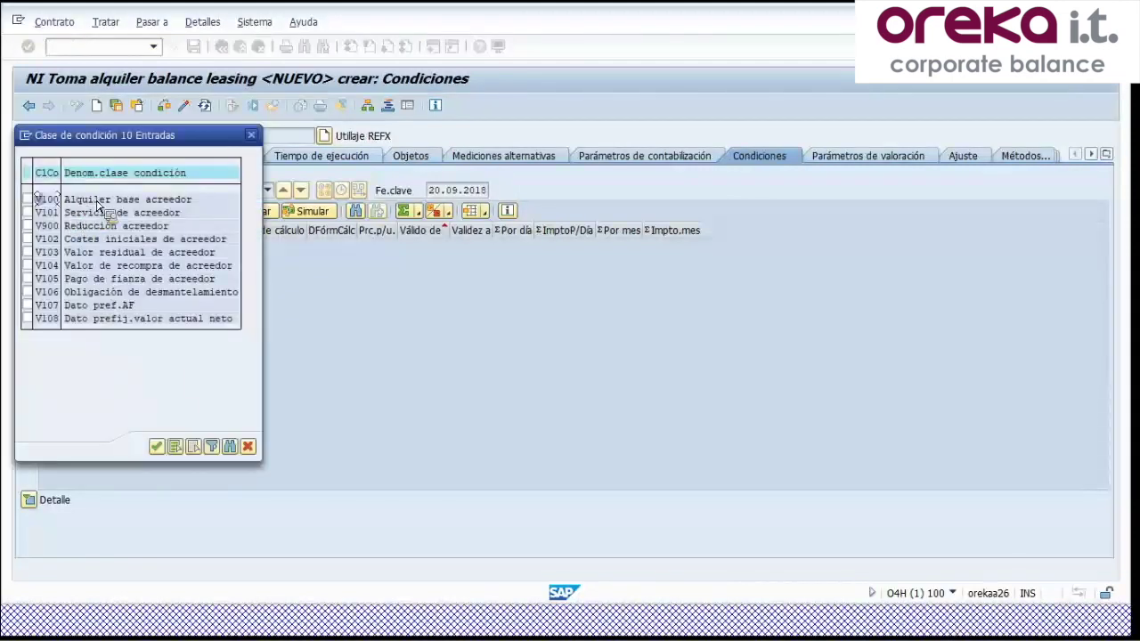
{"action": "double_click", "coordinate": [104, 204]}
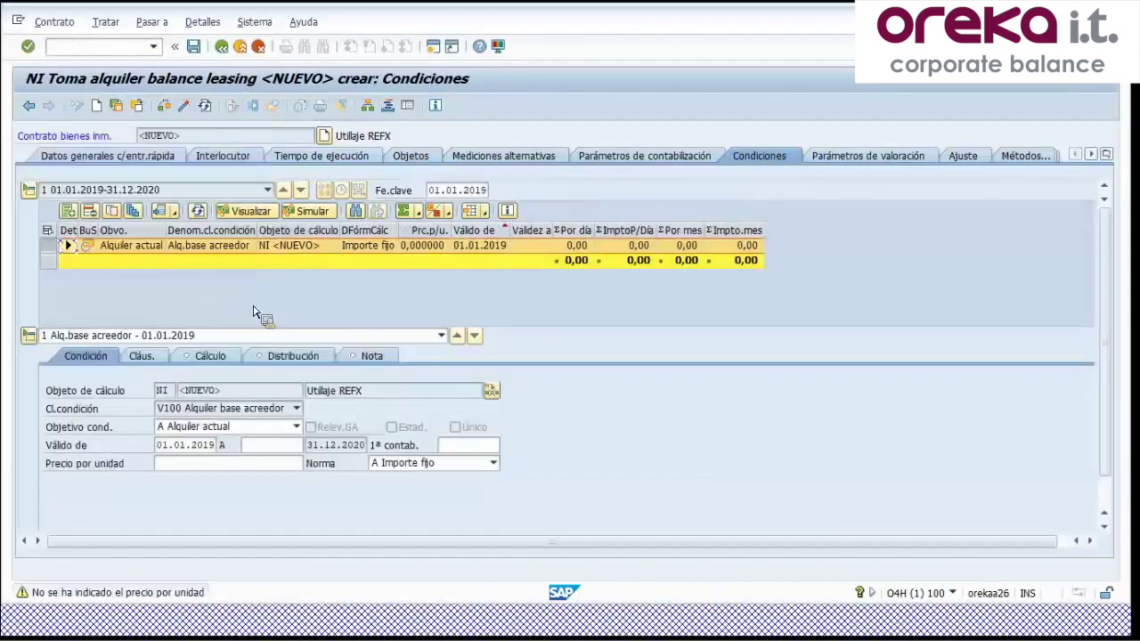
{"action": "left_click", "coordinate": [204, 464]}
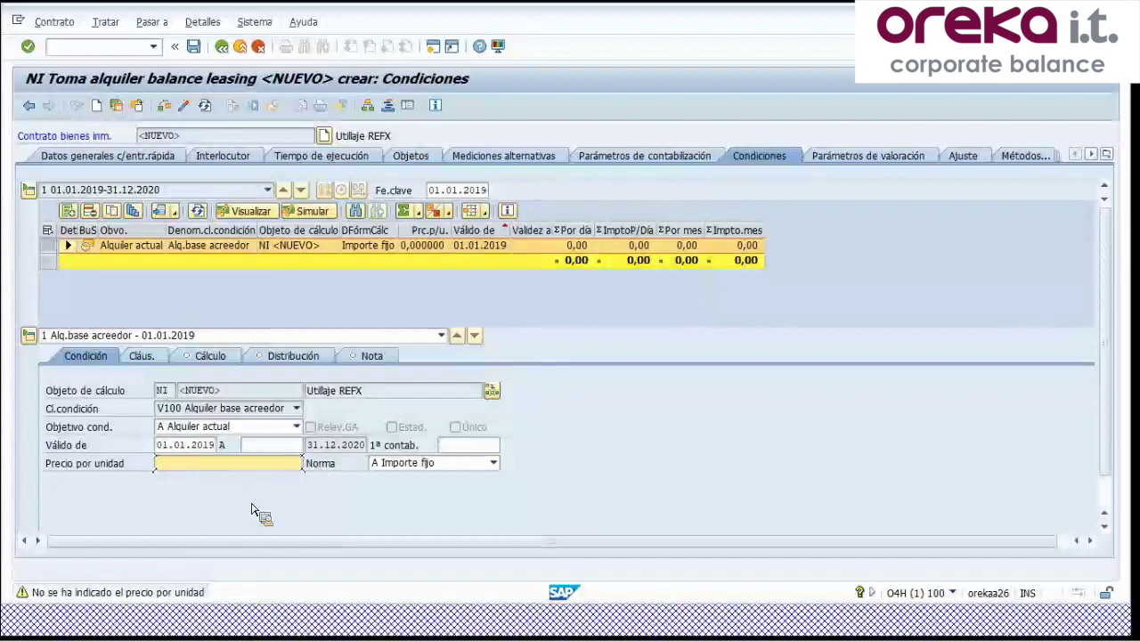
{"action": "type", "text": "1000"}
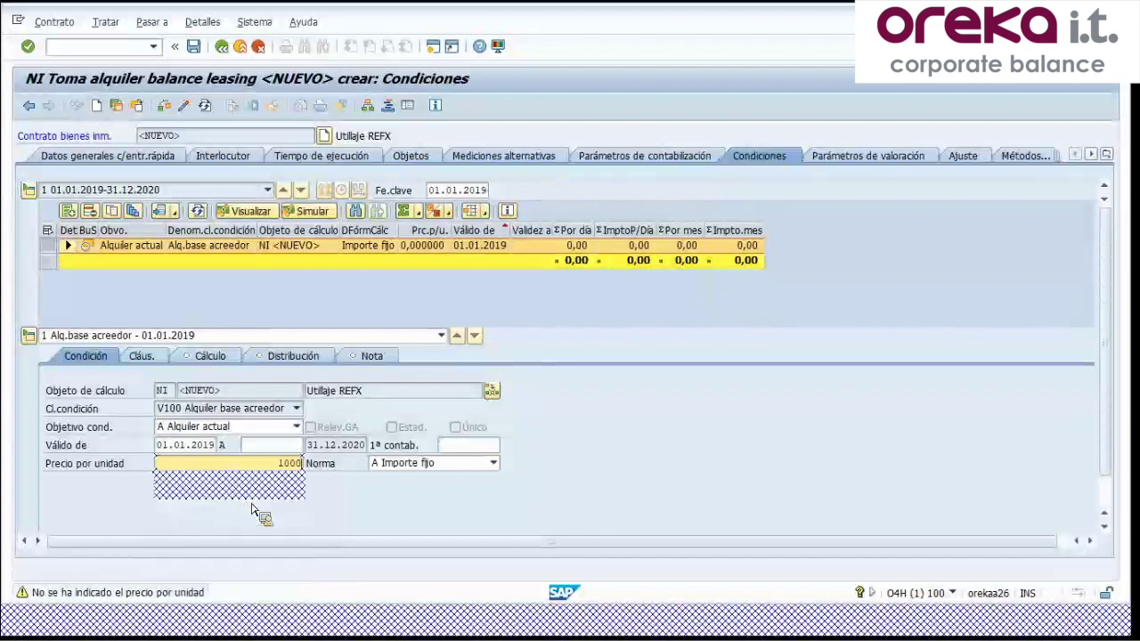
Step: Confirm the condition's unit price and create an IFRS16 valuation rule for the object NI Utillaje REFX in the valuation parameters
{"action": "key", "text": "Return"}
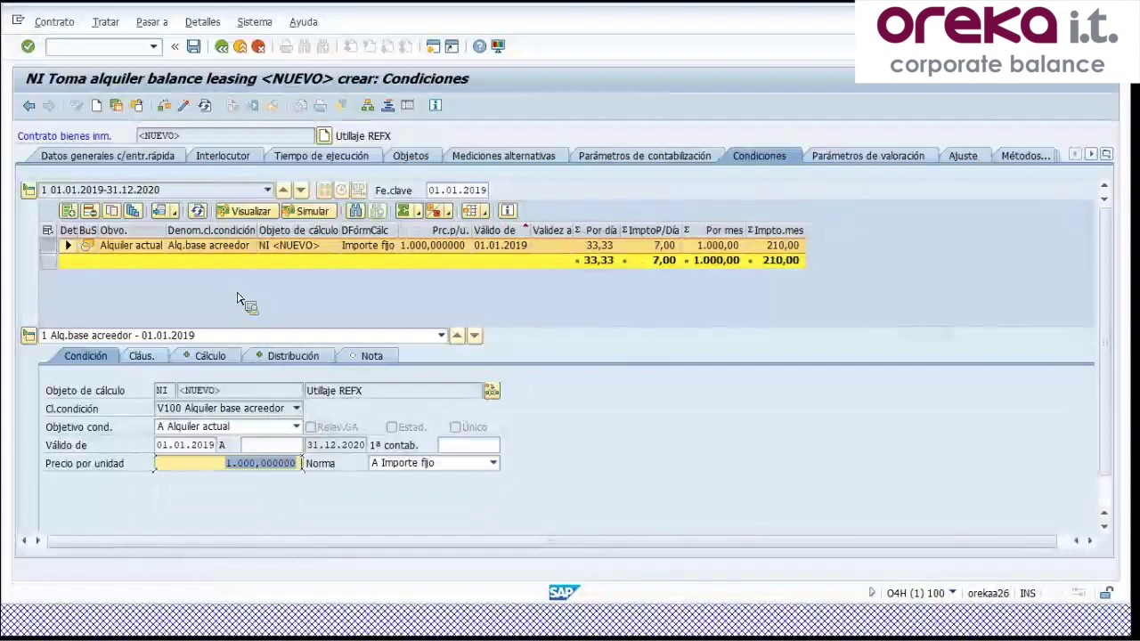
{"action": "left_click", "coordinate": [228, 464]}
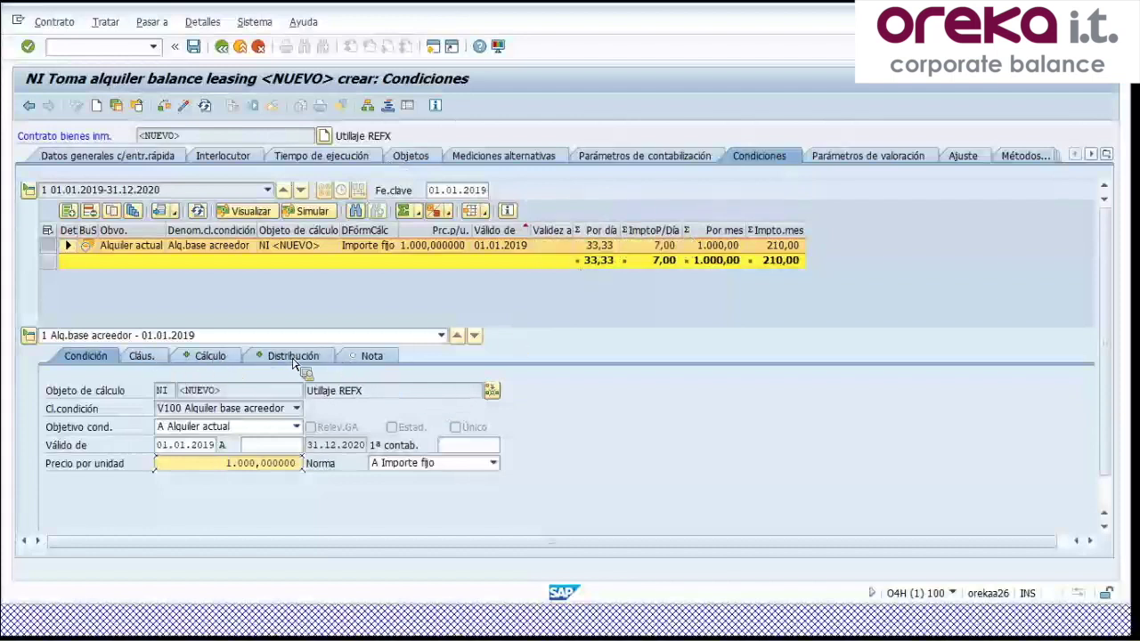
{"action": "left_click", "coordinate": [834, 157]}
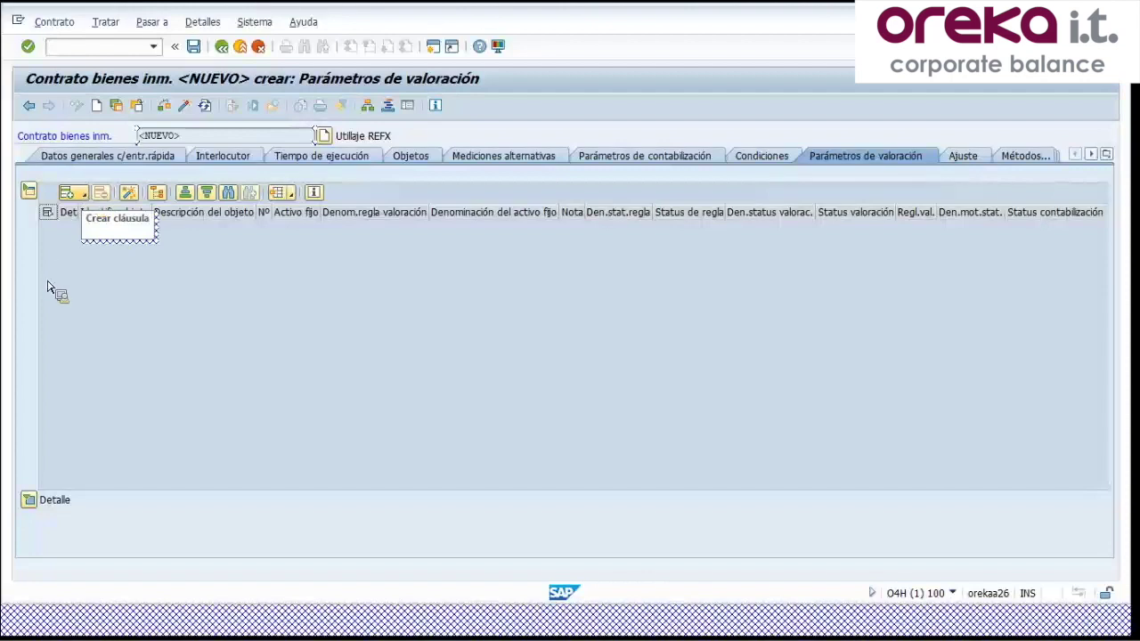
{"action": "left_click", "coordinate": [80, 196]}
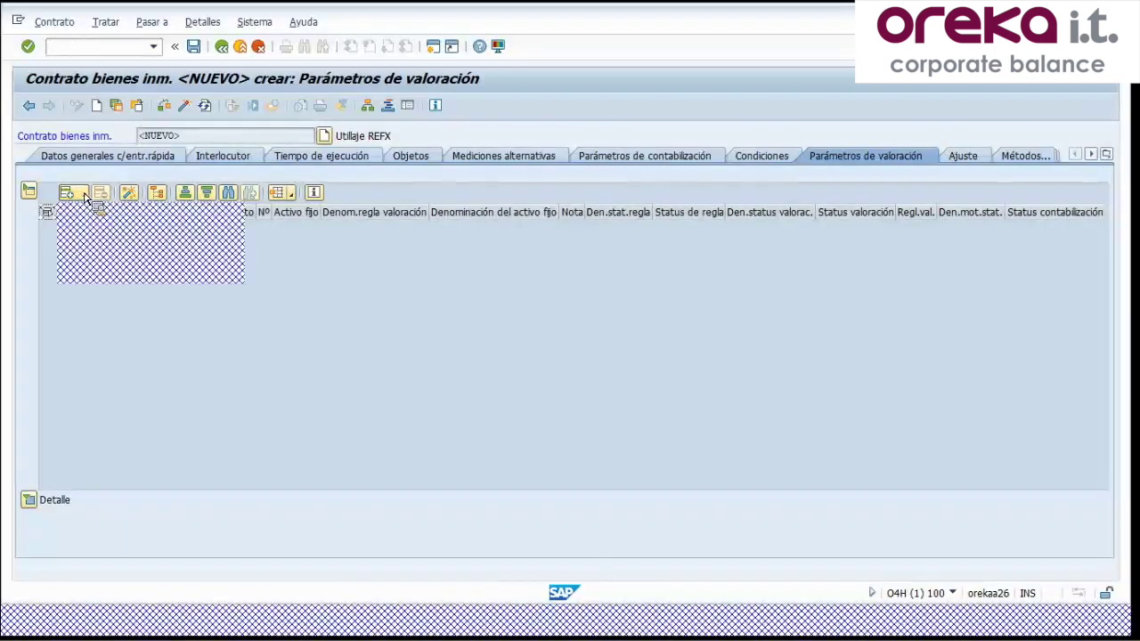
{"action": "mouse_move", "coordinate": [110, 257]}
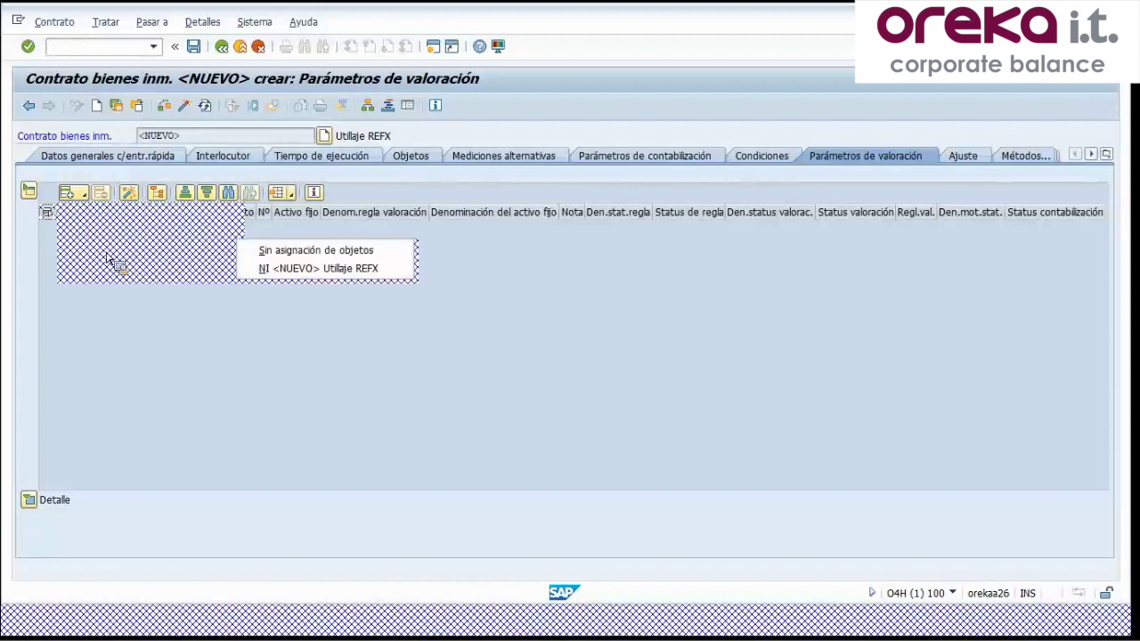
{"action": "left_click", "coordinate": [282, 269]}
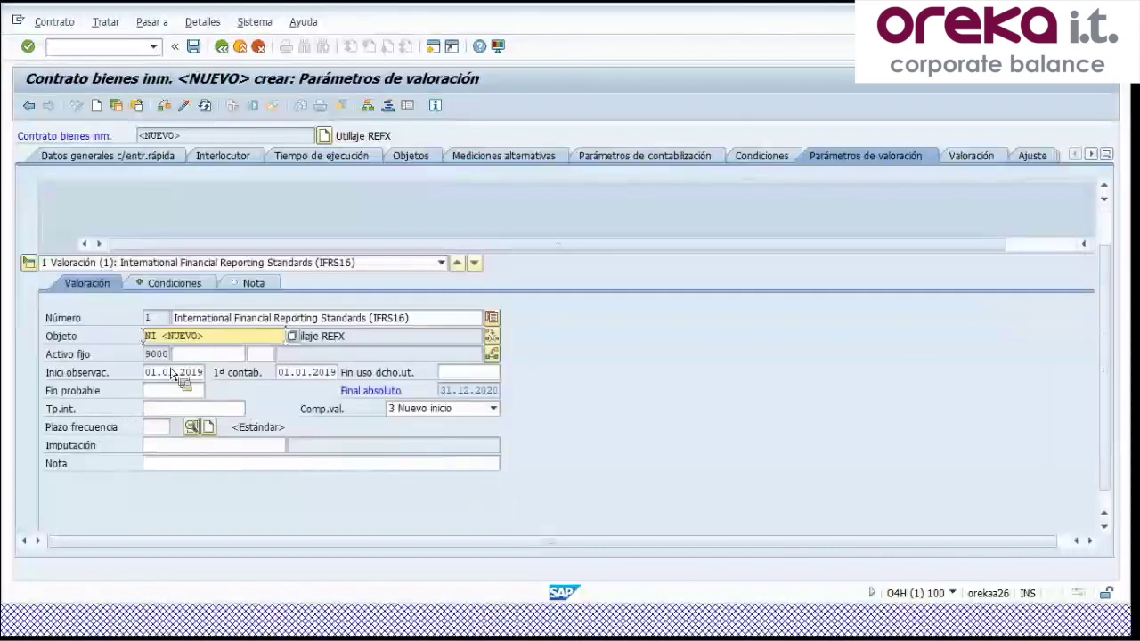
{"action": "left_click", "coordinate": [199, 357]}
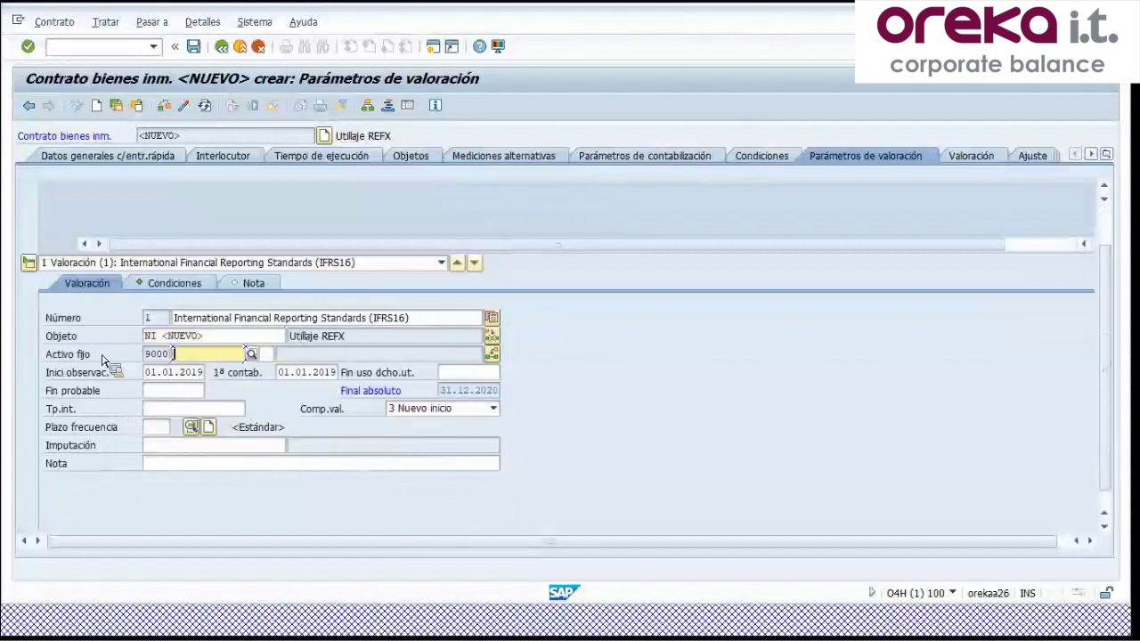
{"action": "key", "text": "Return"}
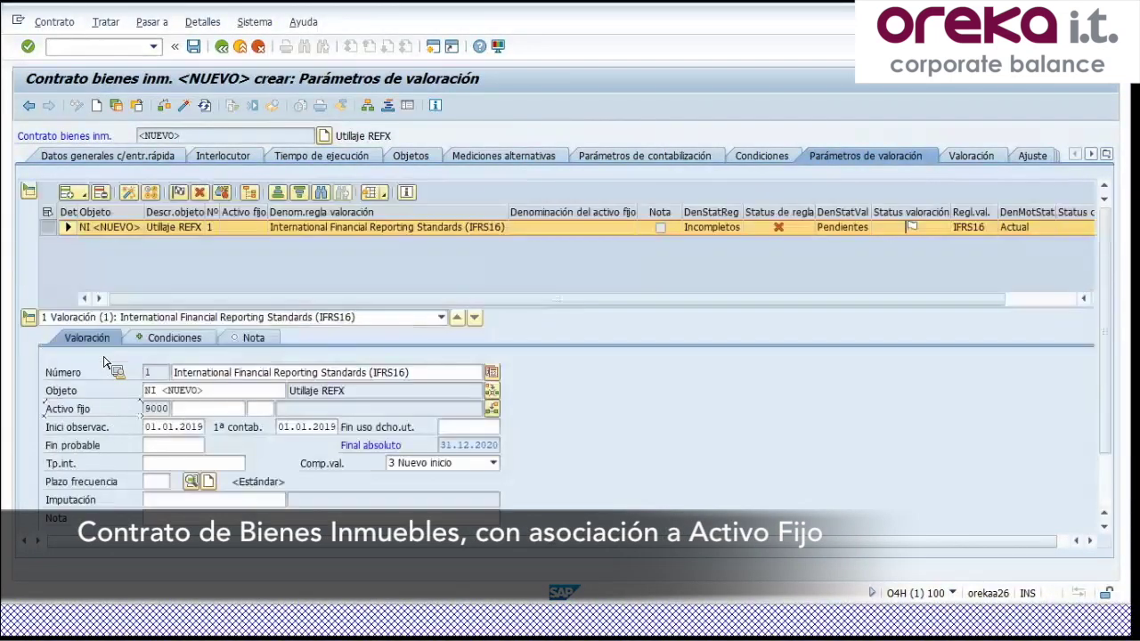
{"action": "left_click", "coordinate": [193, 409]}
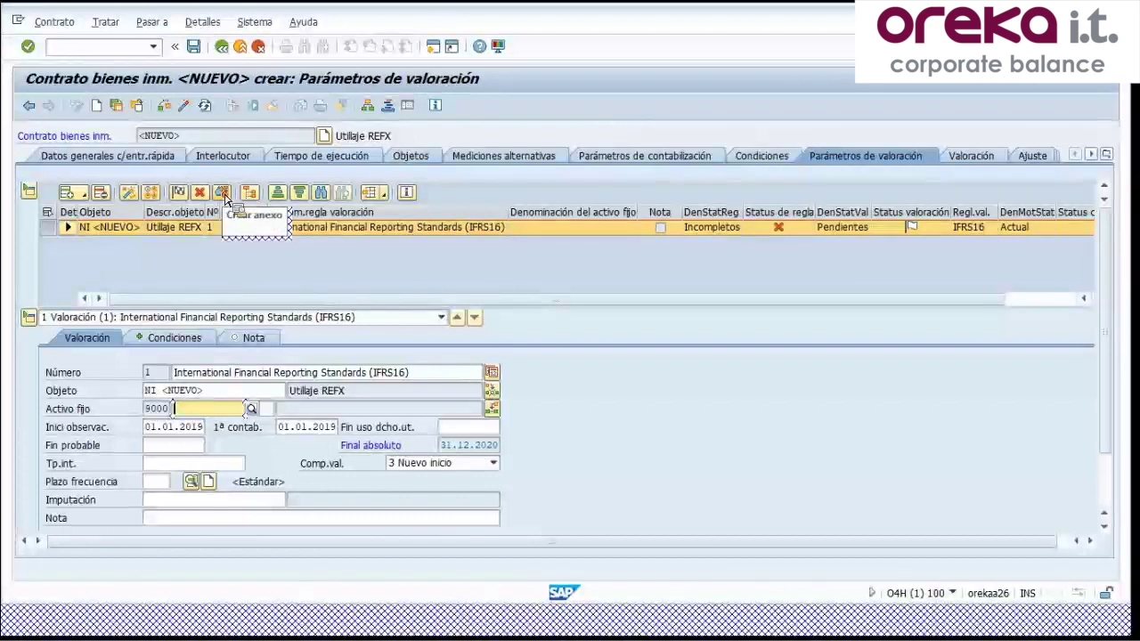
{"action": "left_click", "coordinate": [225, 194]}
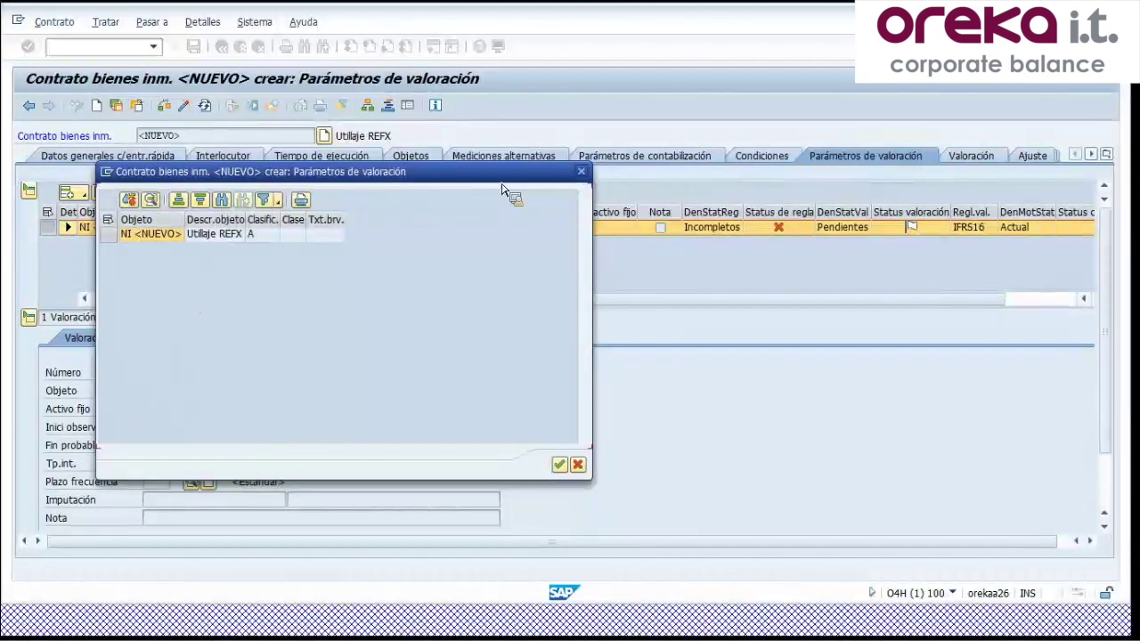
{"action": "left_click", "coordinate": [581, 171]}
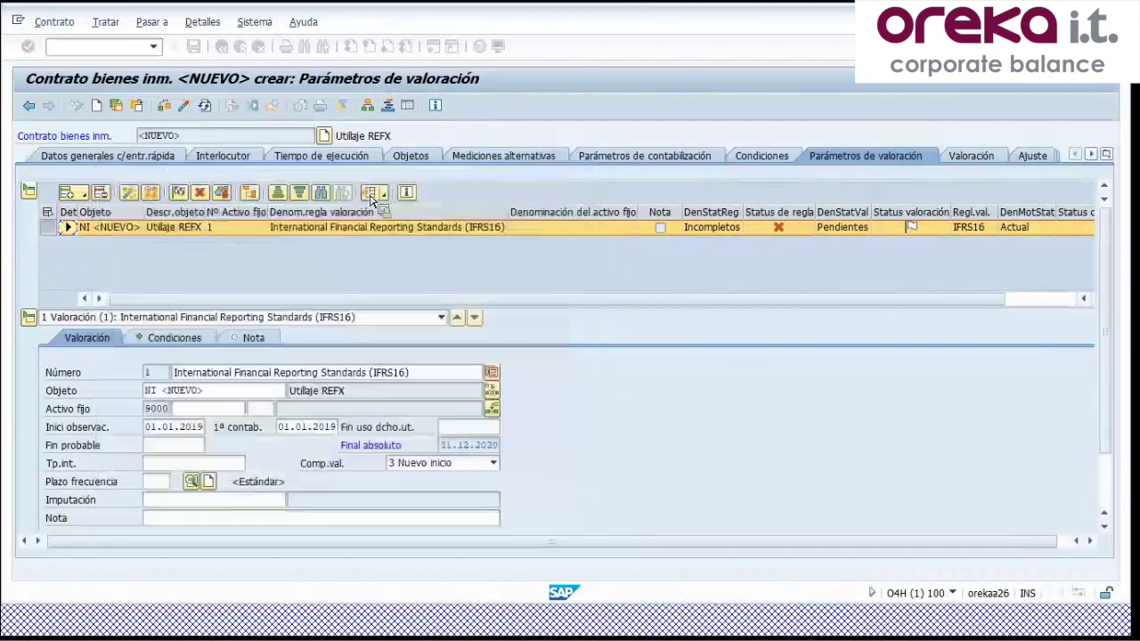
Step: Create a fixed asset for the valuation rule's object using asset class 224000 Utillaje
{"action": "left_click", "coordinate": [223, 194]}
{"action": "left_click_drag", "start_coordinate": [178, 233], "coordinate": [187, 279]}
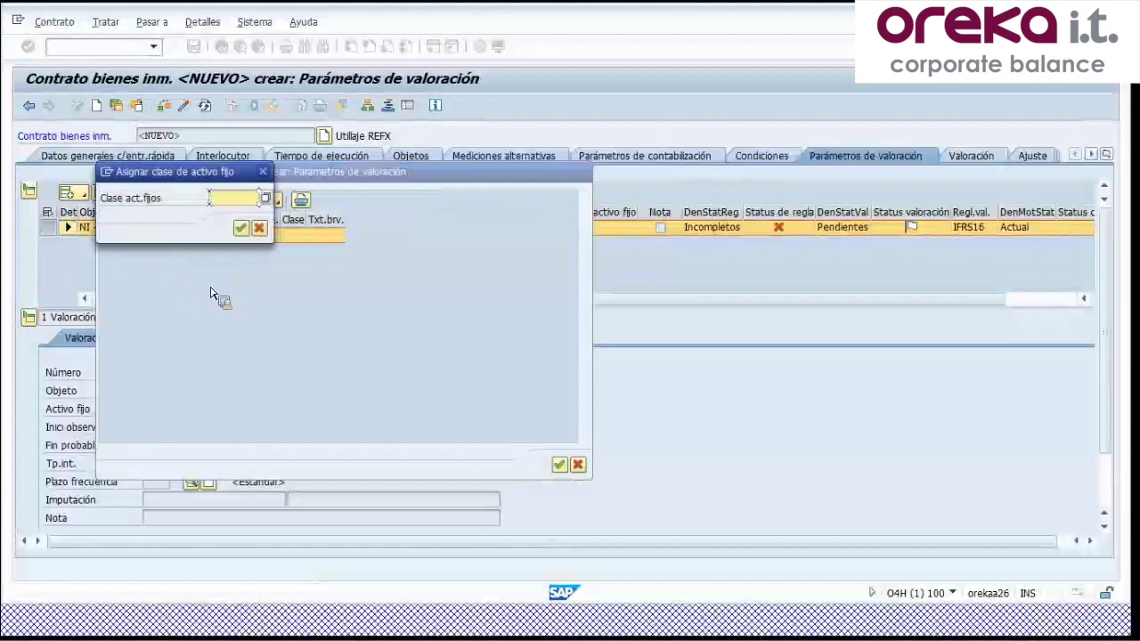
{"action": "left_click", "coordinate": [267, 198]}
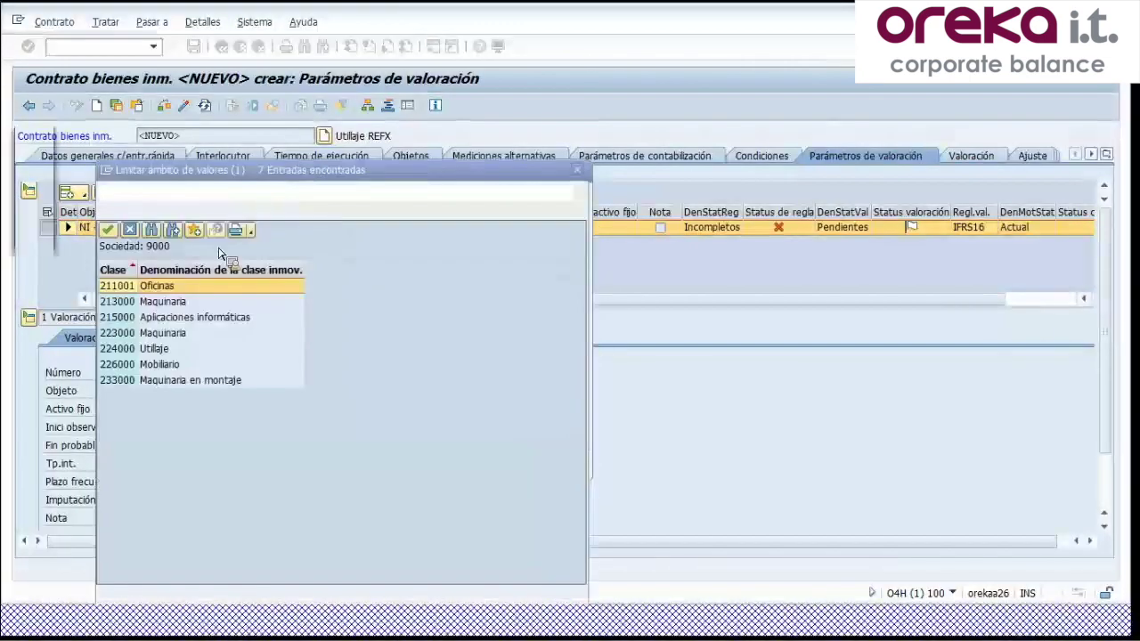
{"action": "left_click", "coordinate": [226, 350]}
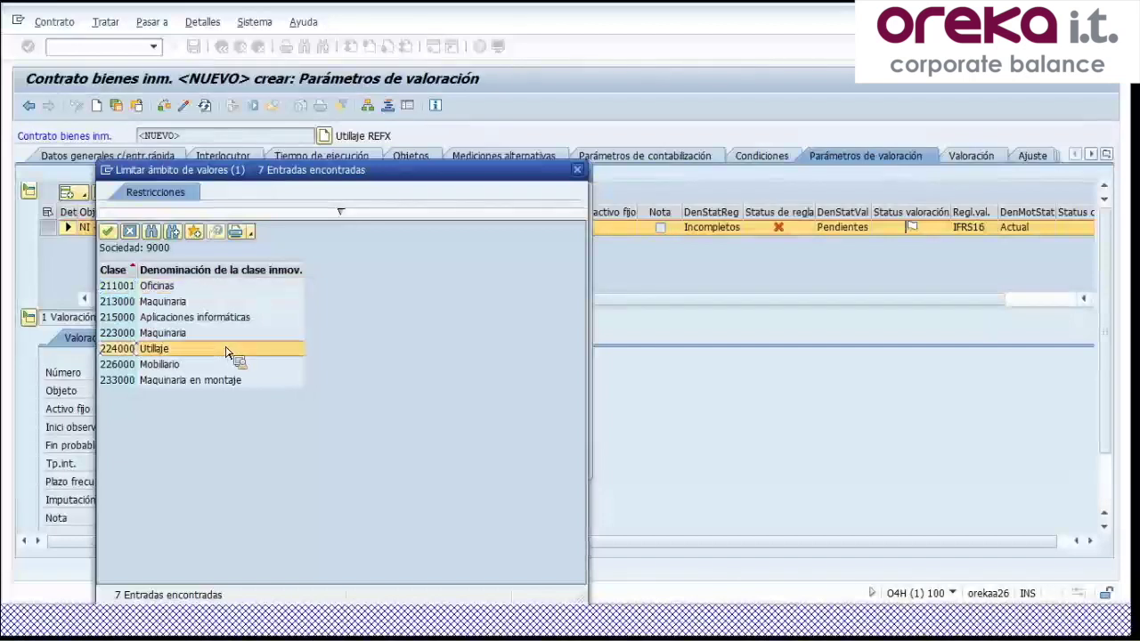
{"action": "double_click", "coordinate": [125, 354]}
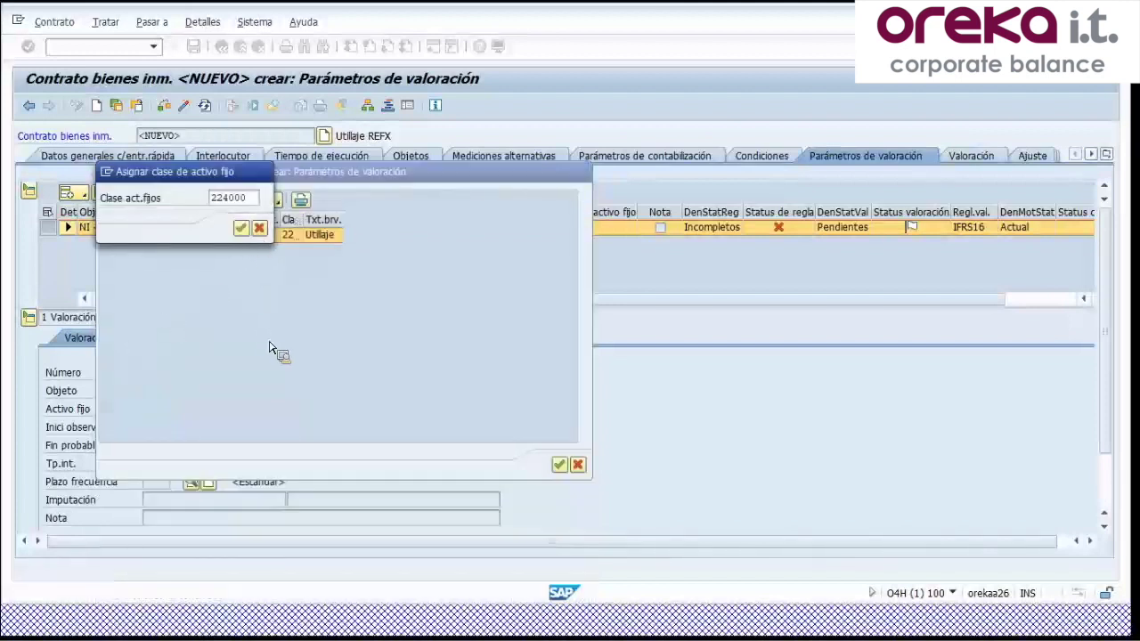
{"action": "key", "text": "Return"}
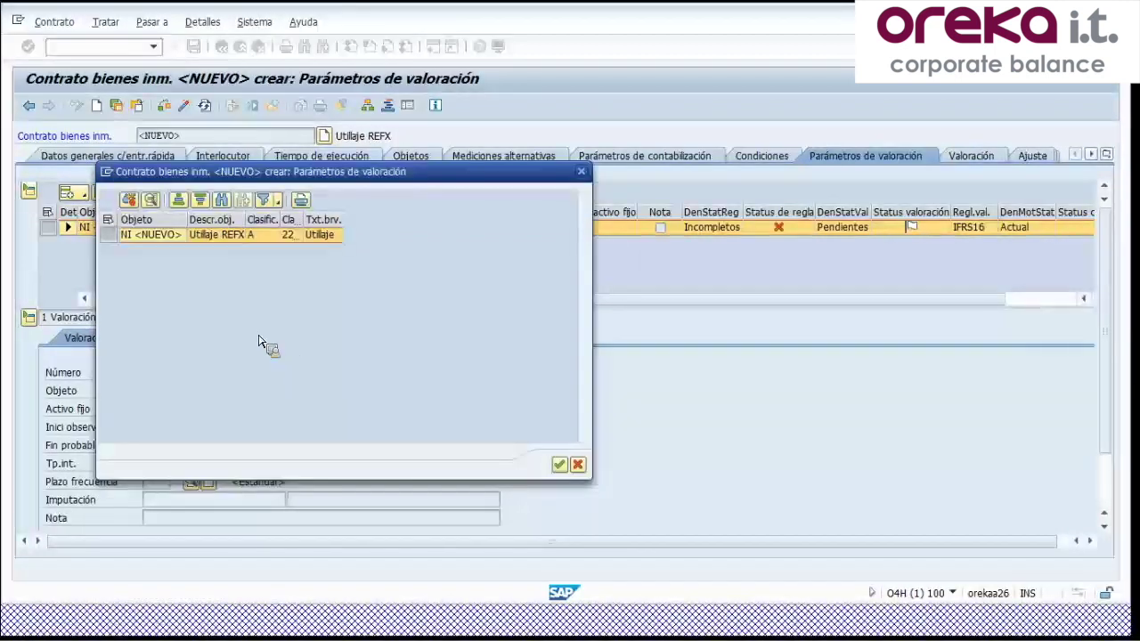
{"action": "left_click", "coordinate": [560, 466]}
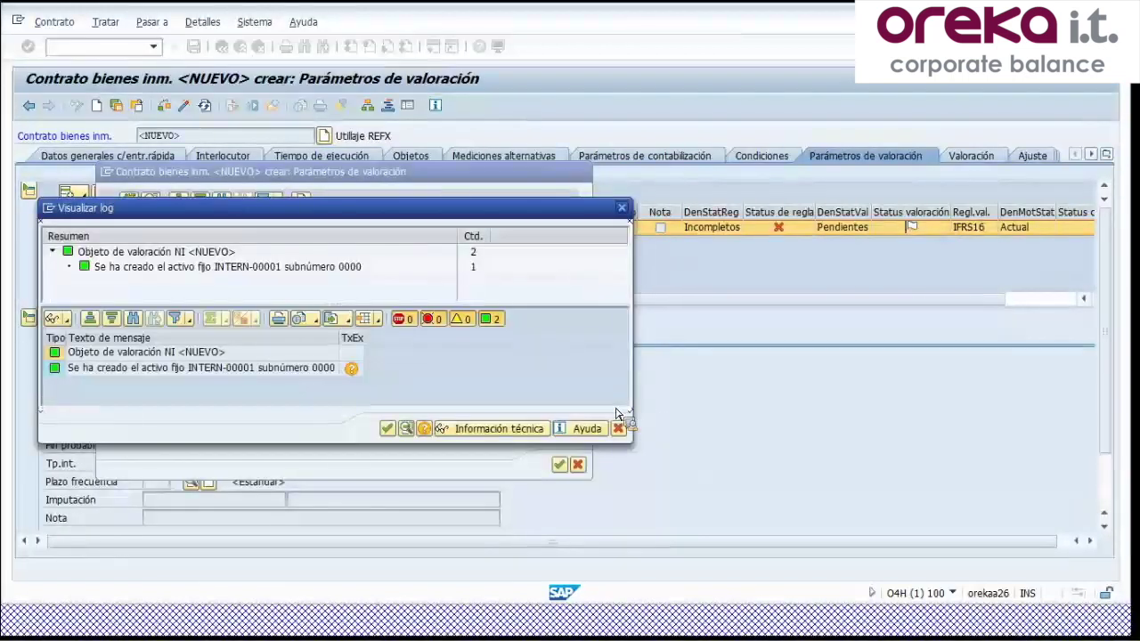
{"action": "left_click", "coordinate": [143, 368]}
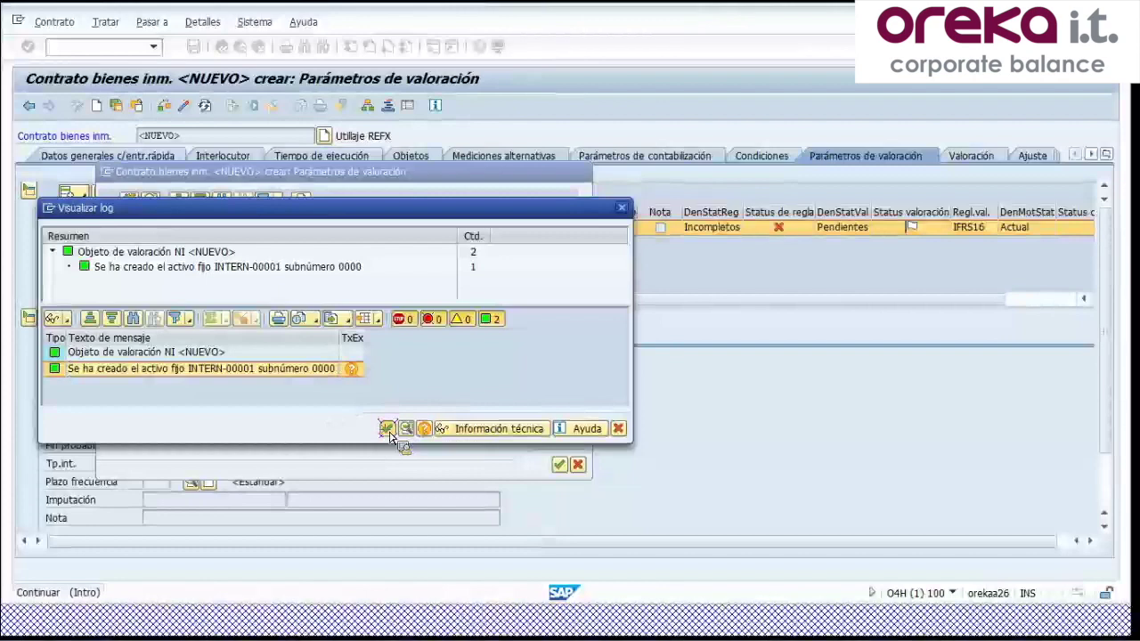
{"action": "left_click", "coordinate": [389, 429]}
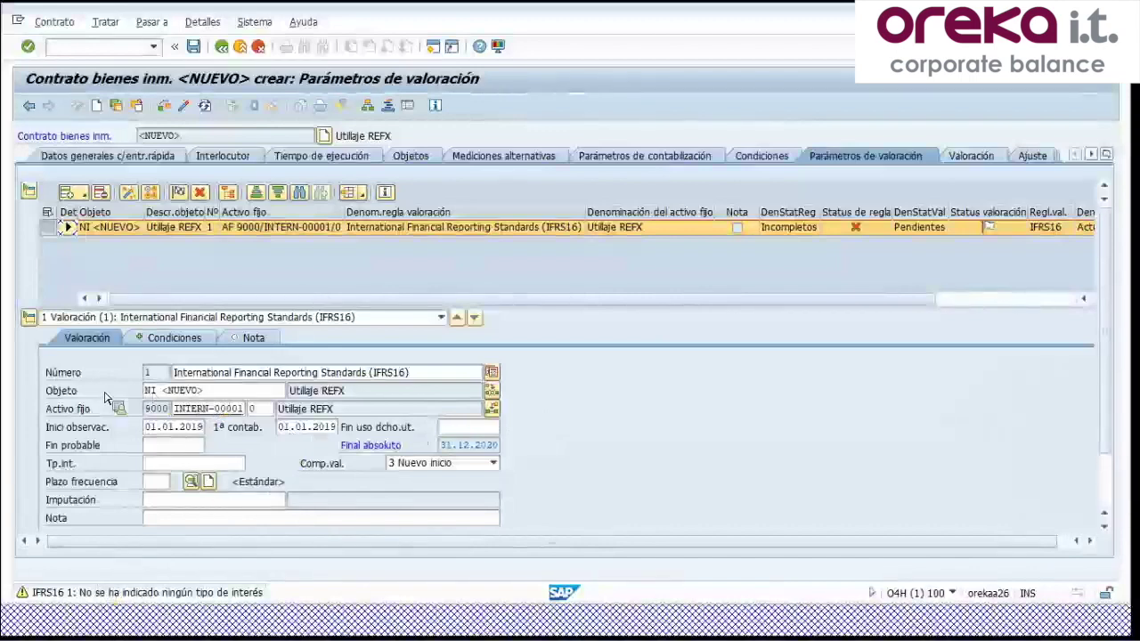
Step: Set the IFRS16 valuation rule's interest rate (Tp.int.) to 3
{"action": "left_click", "coordinate": [211, 410]}
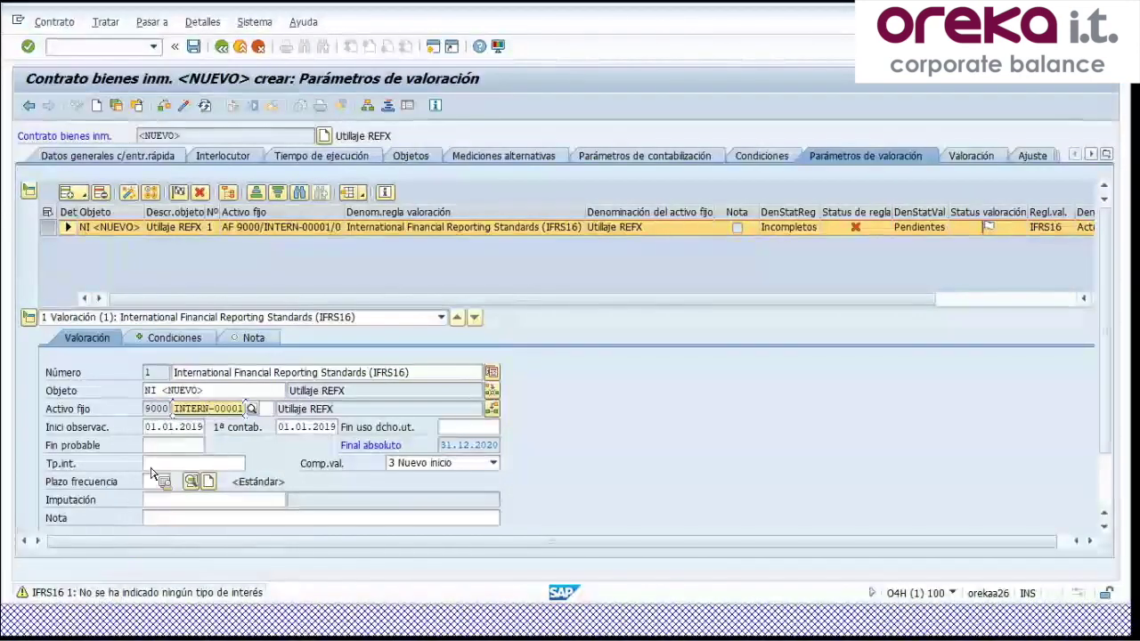
{"action": "left_click", "coordinate": [182, 464]}
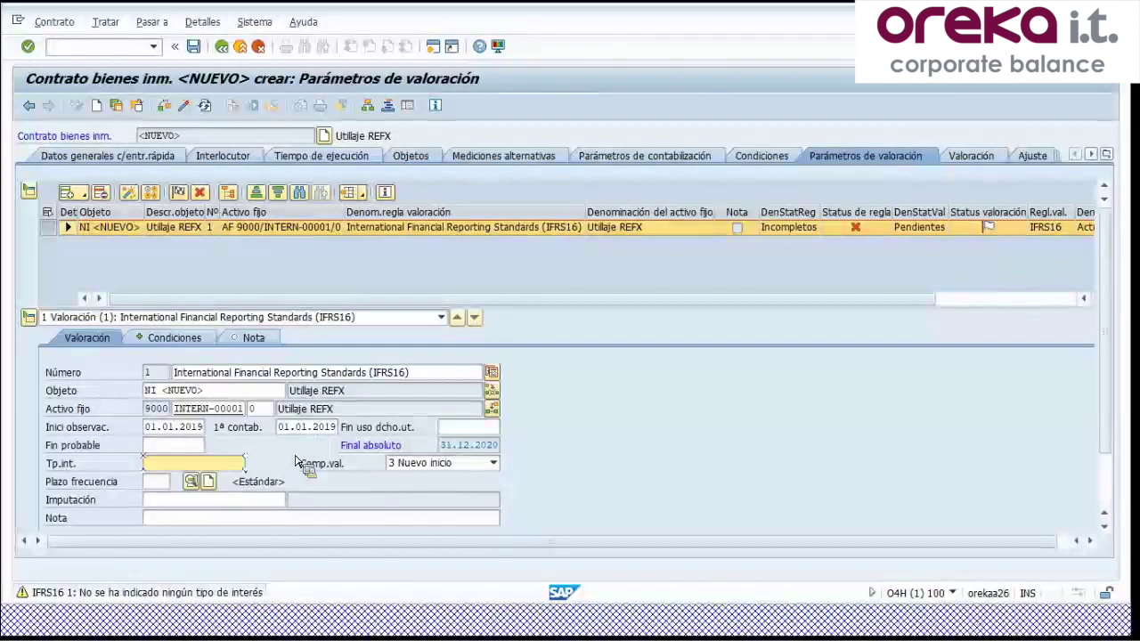
{"action": "key", "text": "Return"}
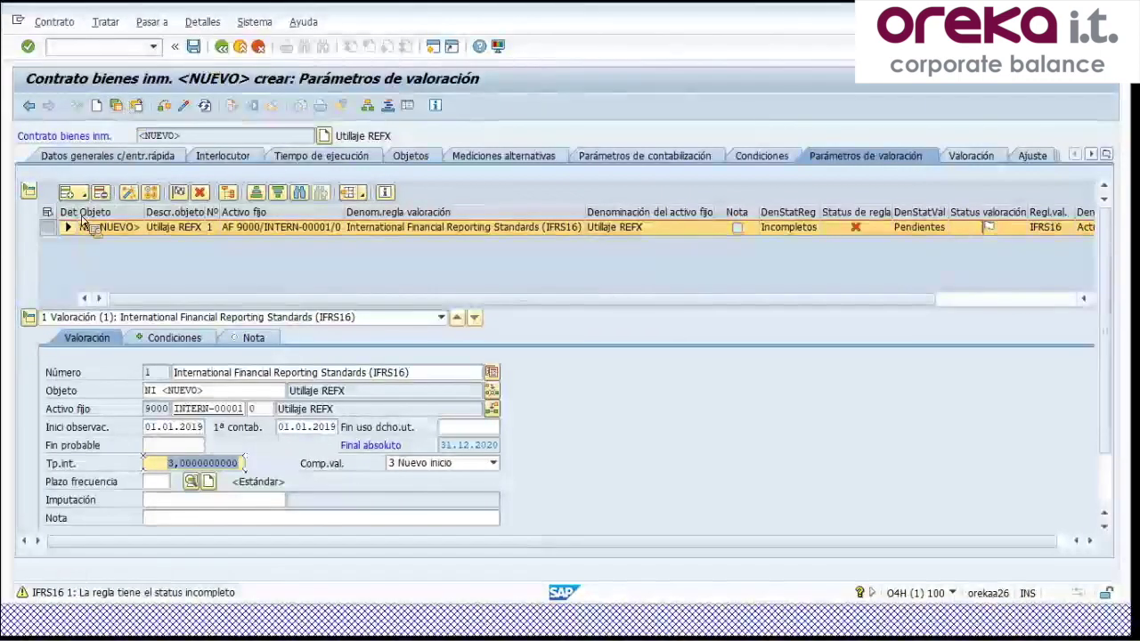
Step: Mark the IFRS16 valuation rule as complete and save the contract
{"action": "left_click", "coordinate": [178, 193]}
{"action": "left_click", "coordinate": [194, 48]}
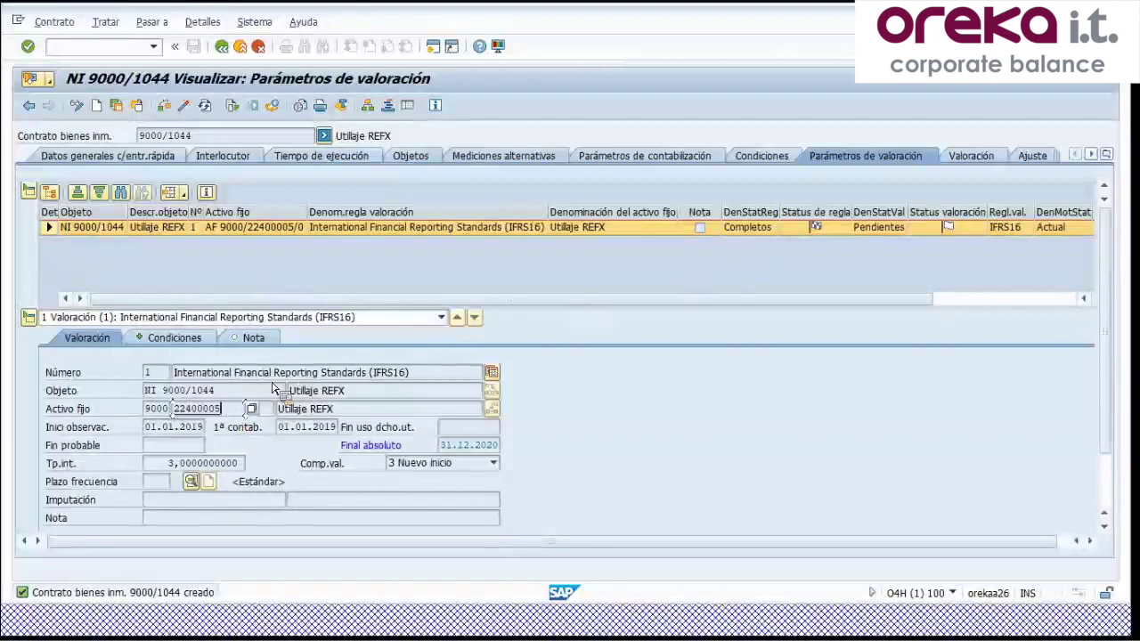
Step: Check the depreciation key and useful life in the linked fixed asset's master data, and return to the contract
{"action": "left_click", "coordinate": [198, 409]}
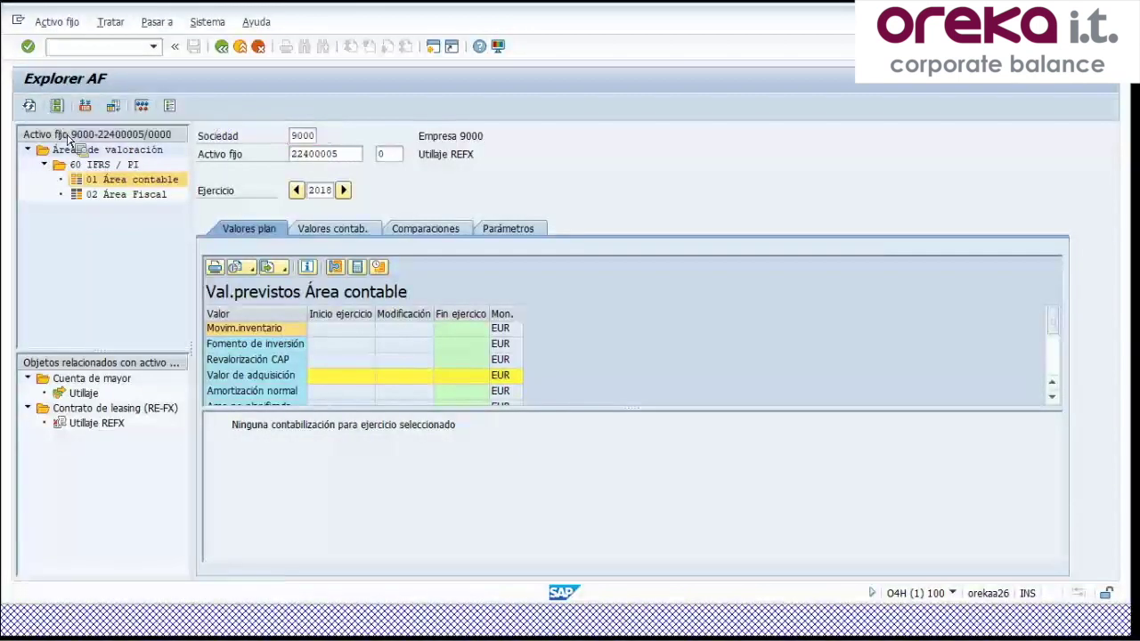
{"action": "left_click", "coordinate": [57, 106]}
{"action": "left_click", "coordinate": [189, 300]}
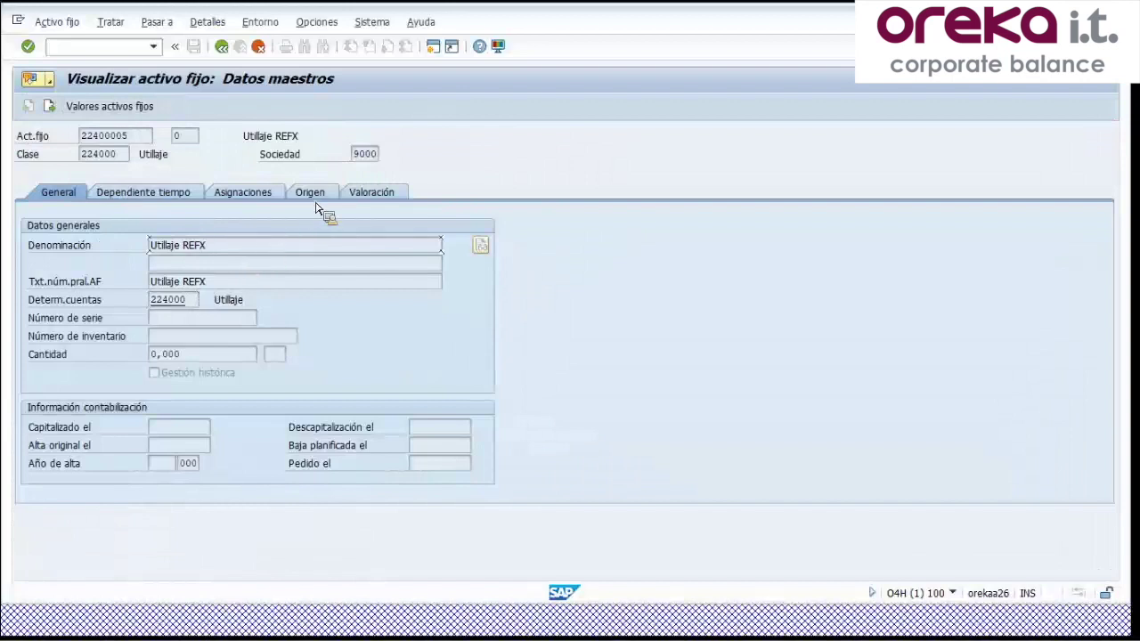
{"action": "left_click", "coordinate": [392, 195]}
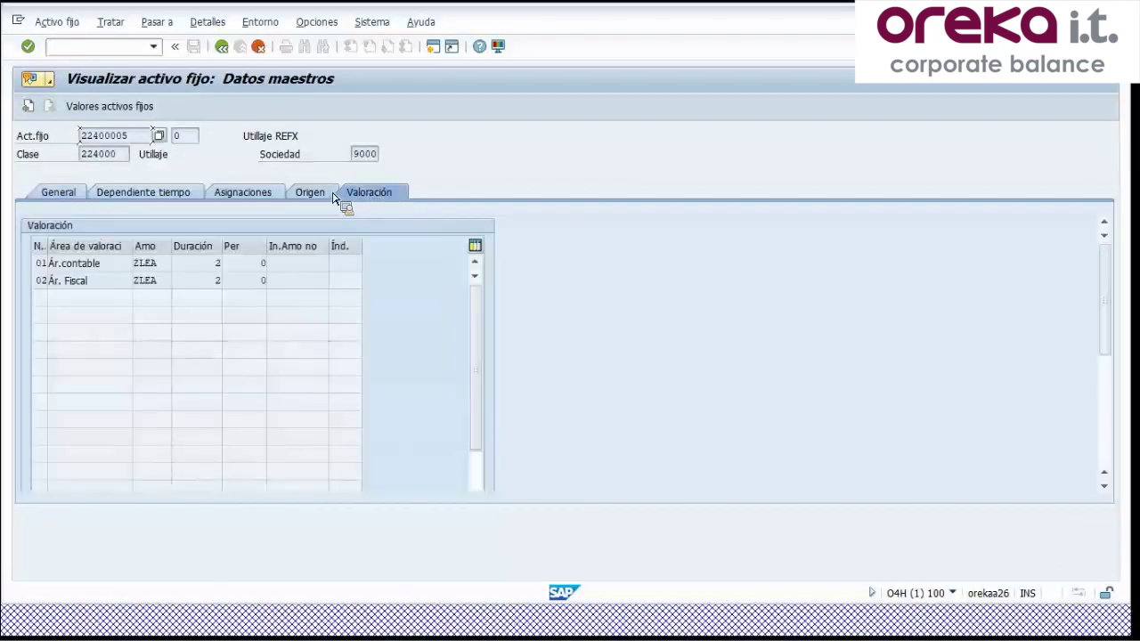
{"action": "left_click", "coordinate": [214, 264]}
{"action": "left_click", "coordinate": [164, 264]}
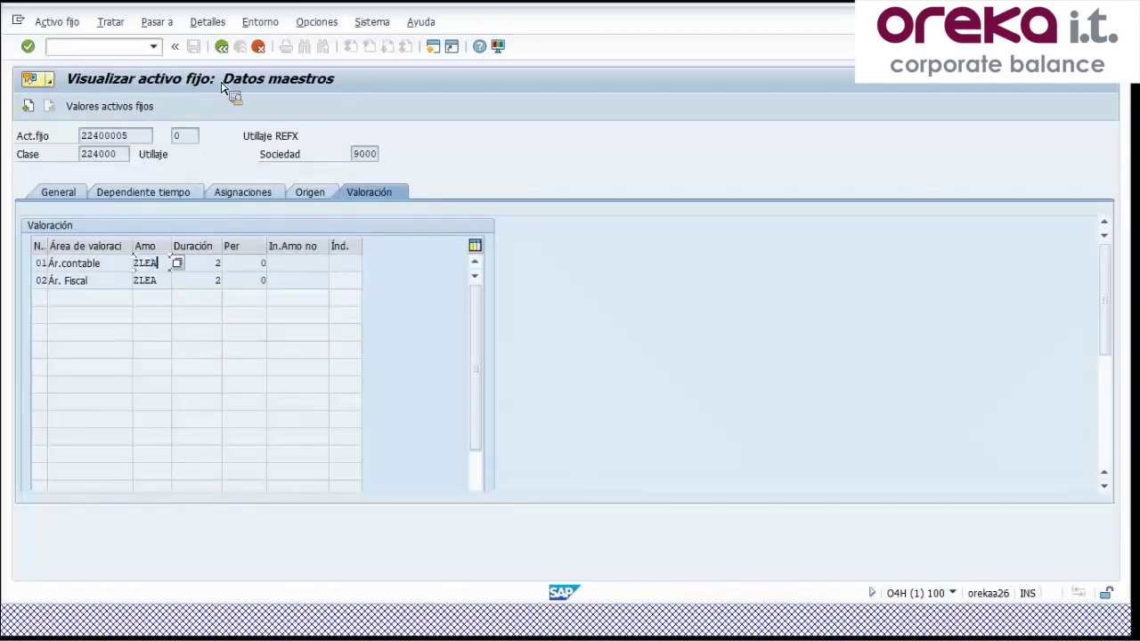
{"action": "left_click", "coordinate": [227, 51]}
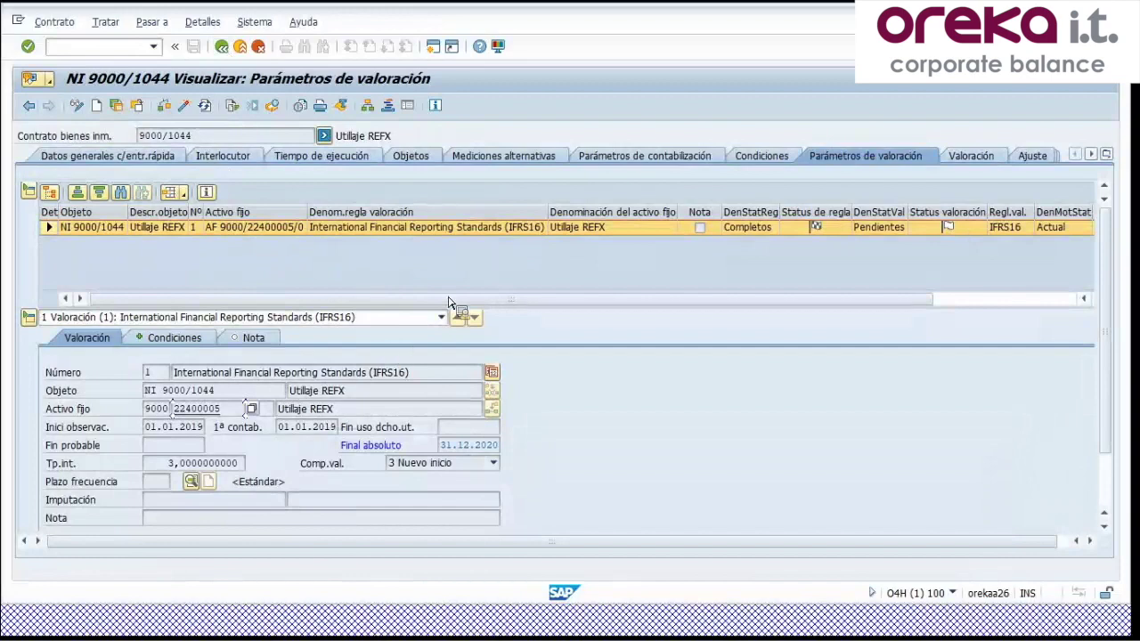
Step: Simulate the contract's IFRS16 valuation, examine the due dates, monthly rent amounts and total, and close the simulation
{"action": "left_click", "coordinate": [837, 158]}
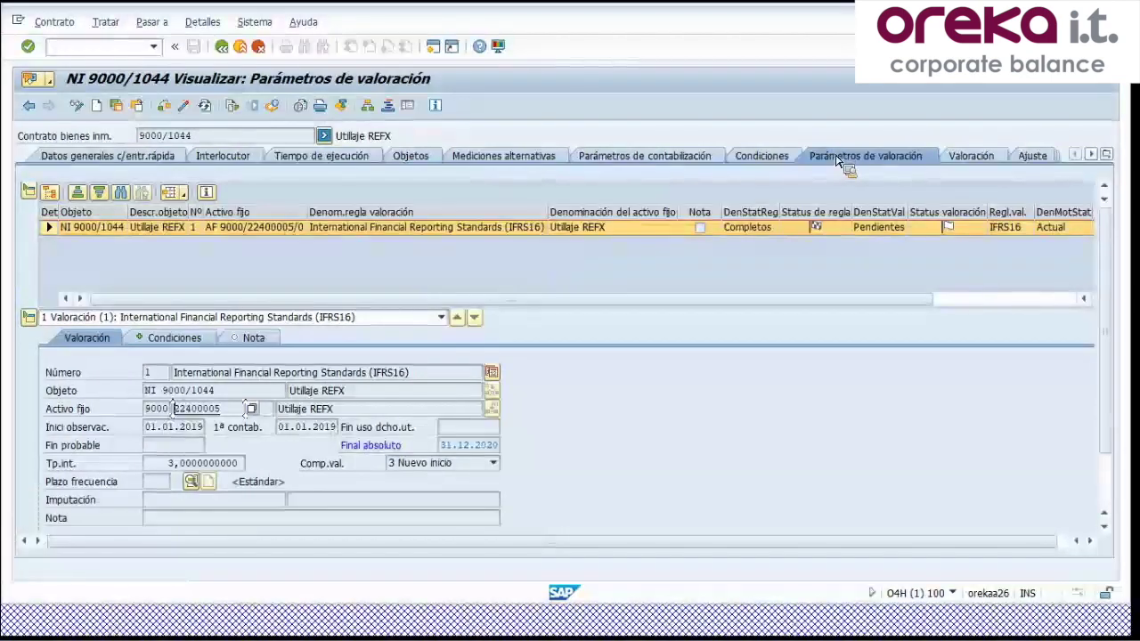
{"action": "left_click", "coordinate": [980, 156]}
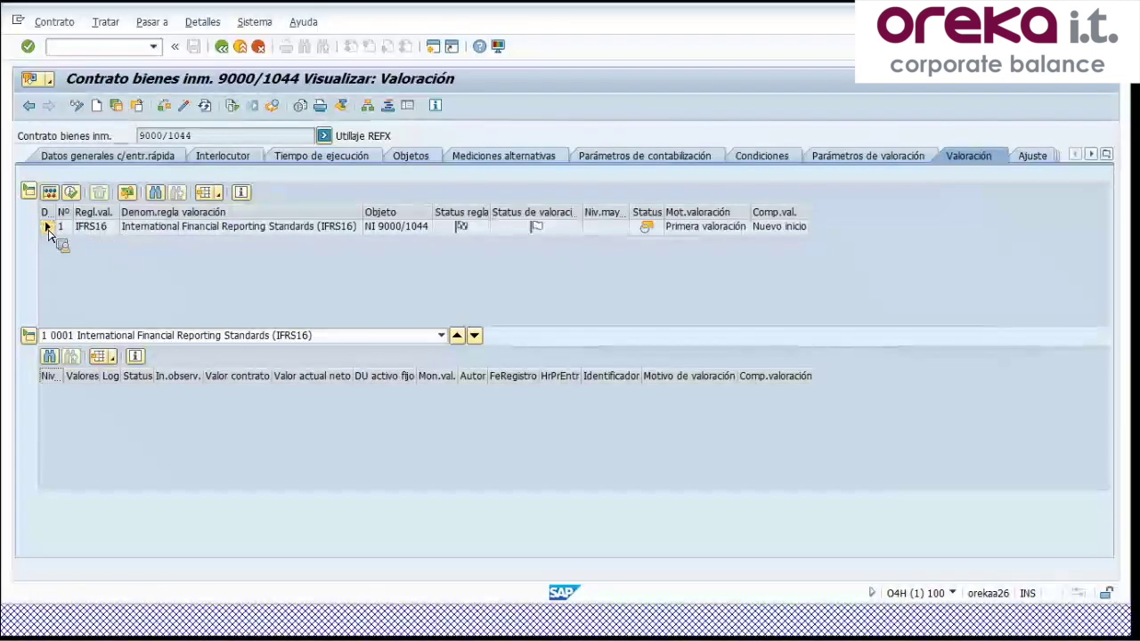
{"action": "left_click", "coordinate": [129, 194]}
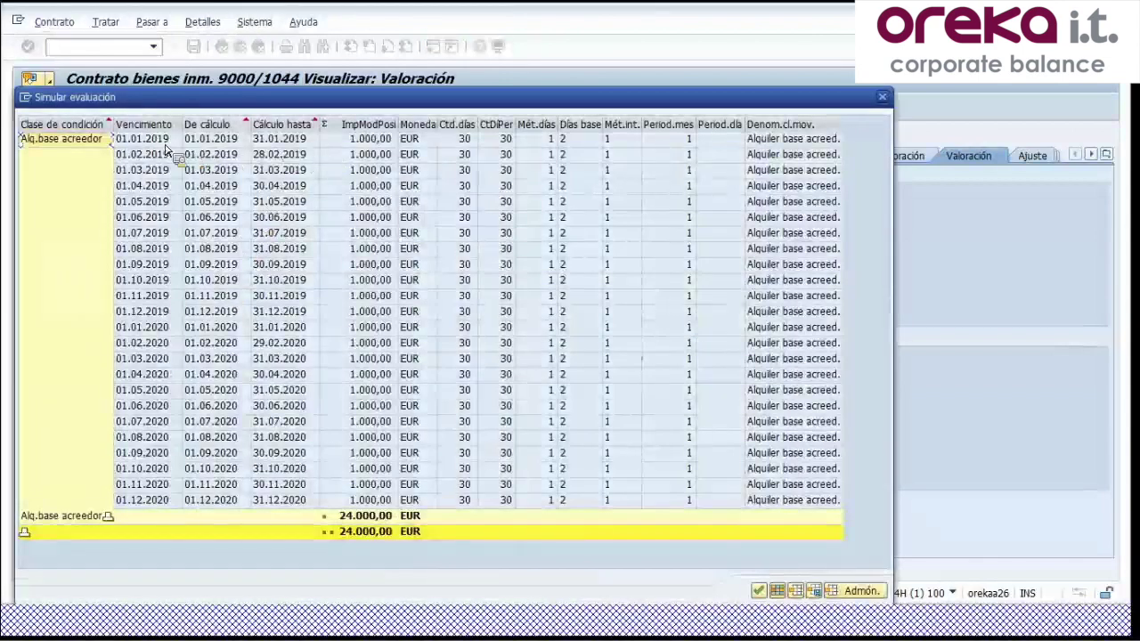
{"action": "left_click", "coordinate": [136, 156]}
{"action": "key", "text": "Up"}
{"action": "key", "text": "Down"}
{"action": "key", "text": "Down"}
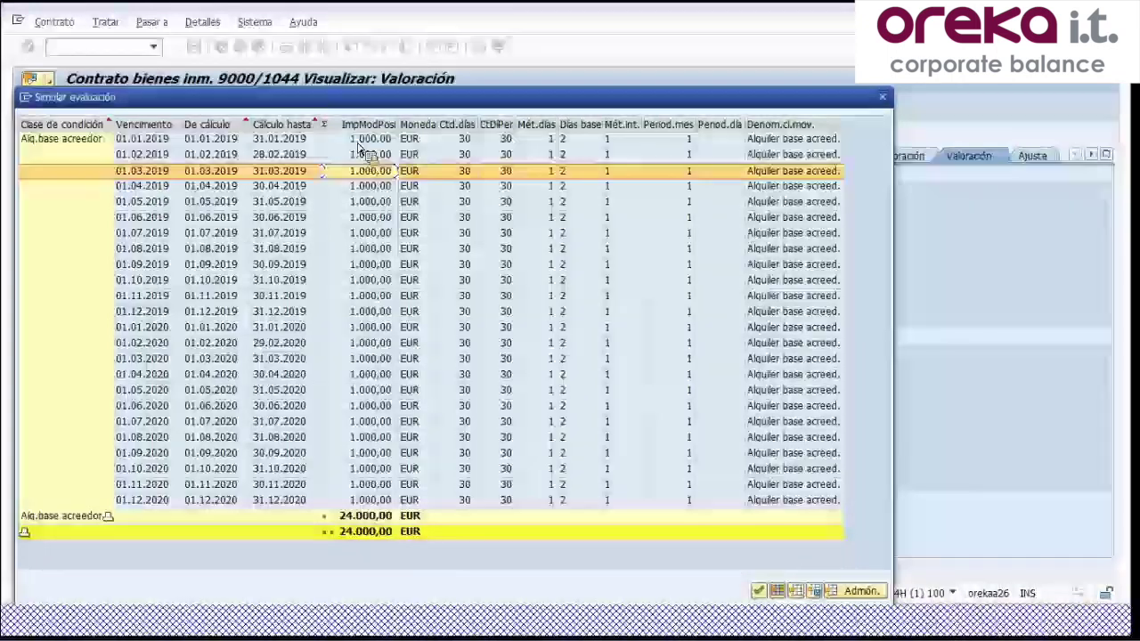
{"action": "key", "text": "Up"}
{"action": "key", "text": "Up"}
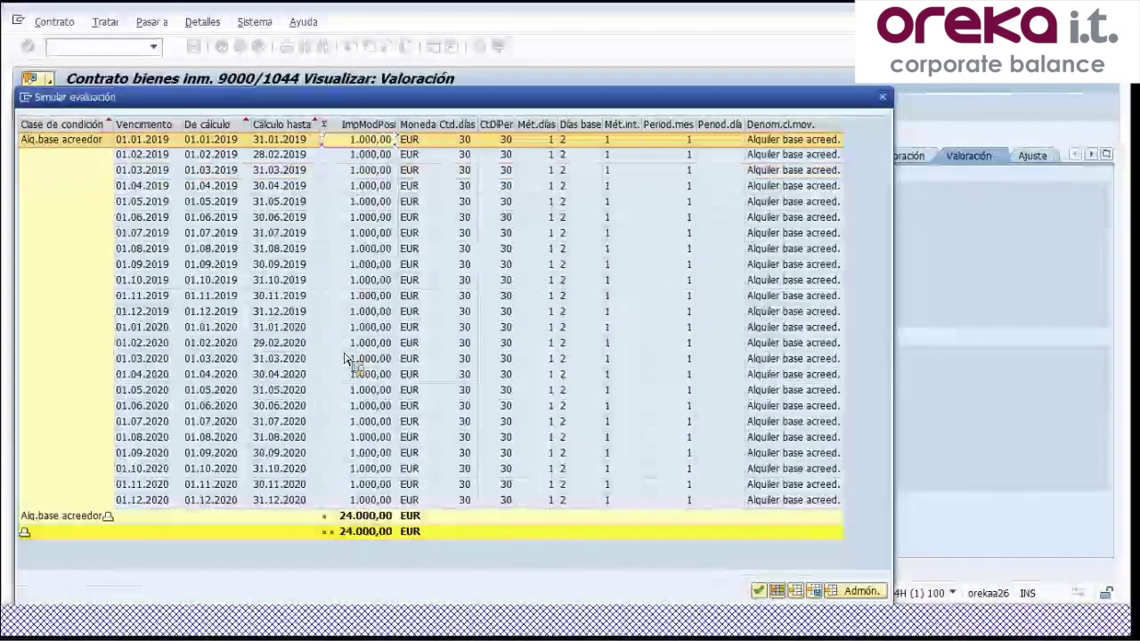
{"action": "left_click", "coordinate": [365, 517]}
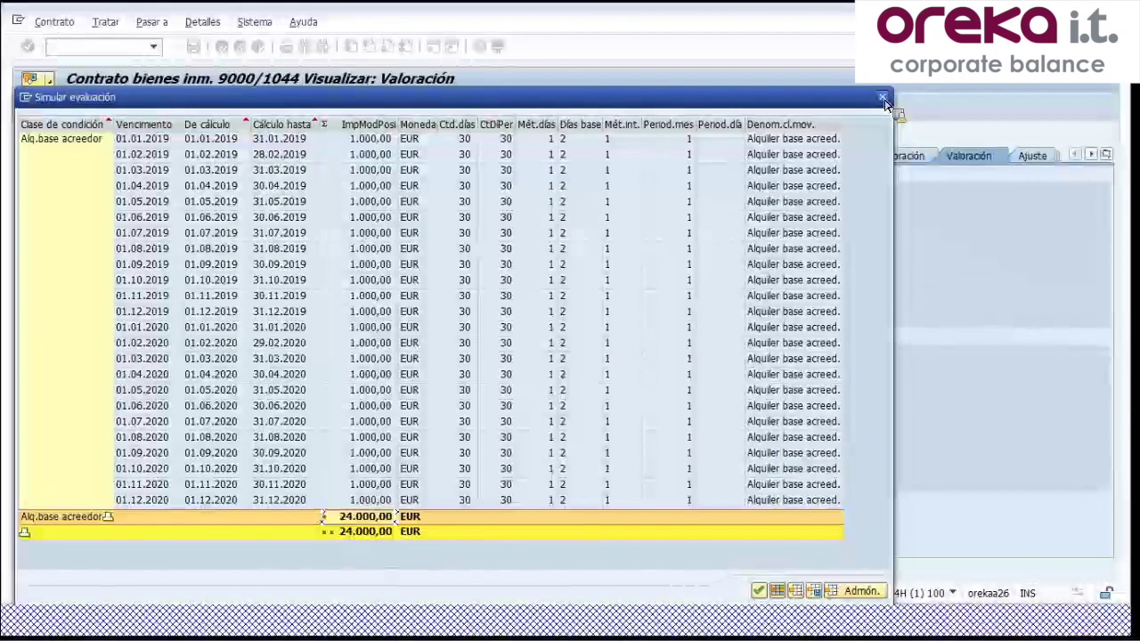
{"action": "left_click", "coordinate": [883, 98]}
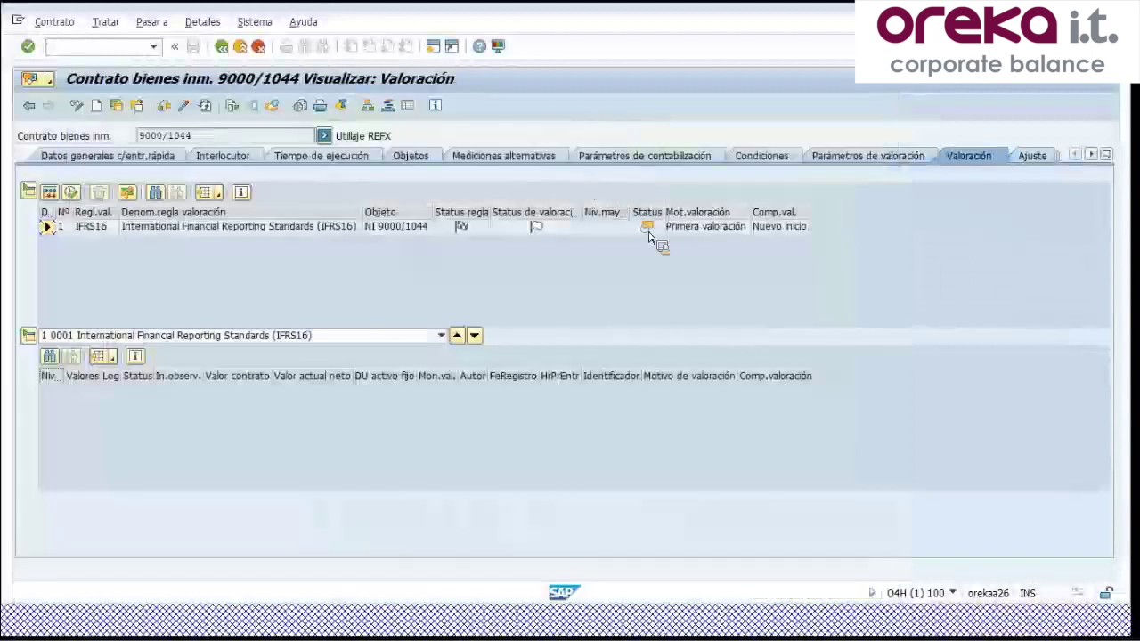
Step: Activate contract 9000/1044, return to its valuation data and dismiss the message log
{"action": "left_click", "coordinate": [184, 106]}
{"action": "left_click", "coordinate": [231, 381]}
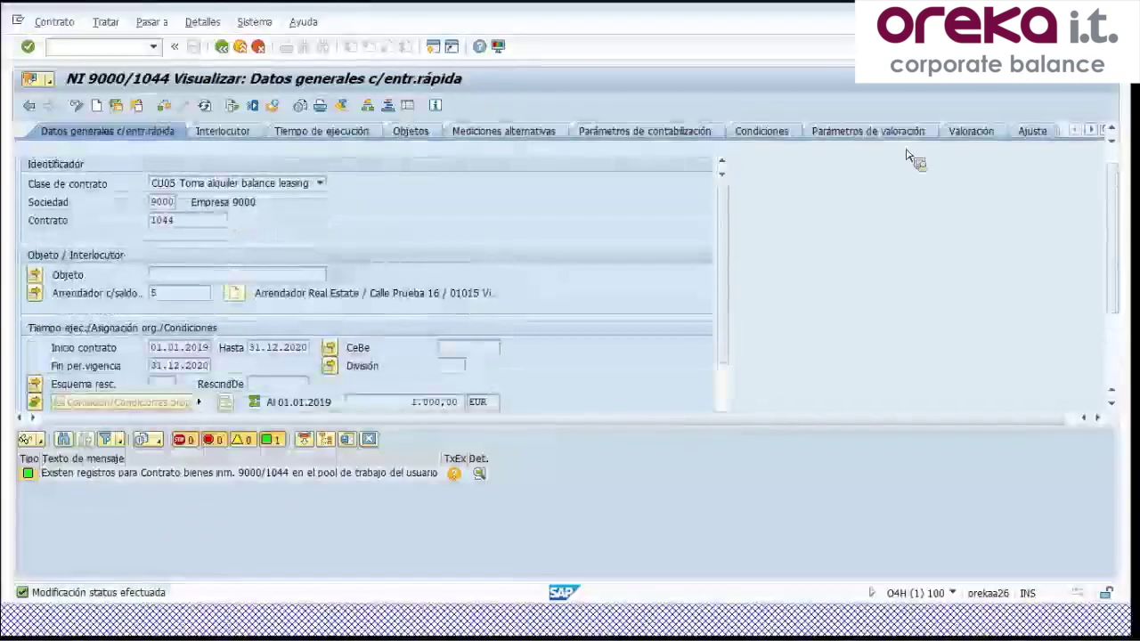
{"action": "left_click", "coordinate": [971, 157]}
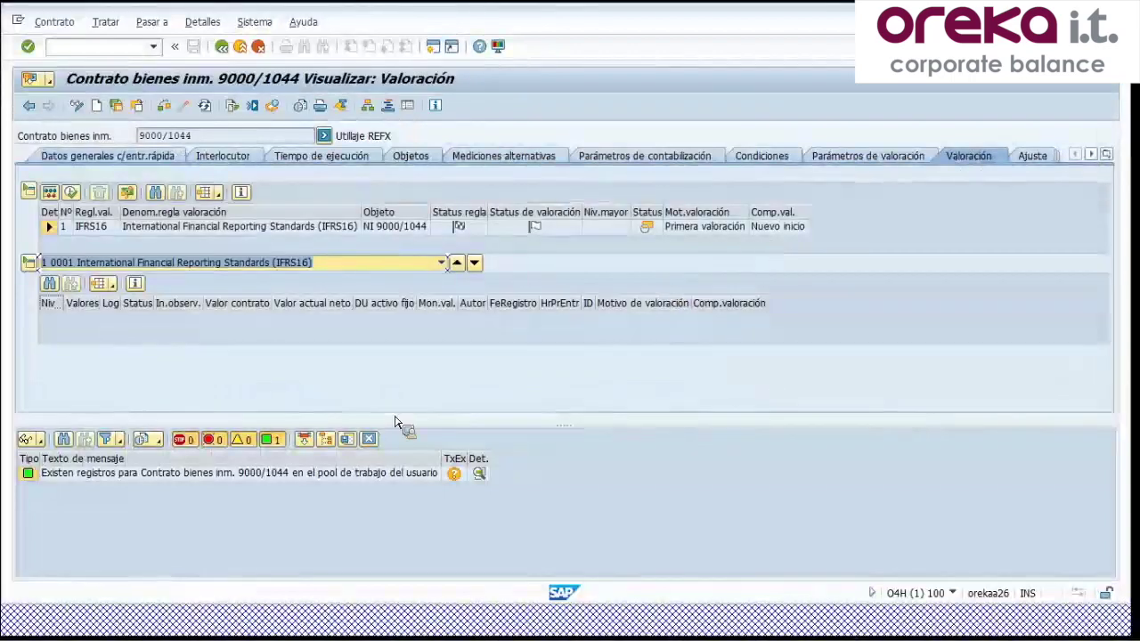
{"action": "left_click", "coordinate": [372, 440]}
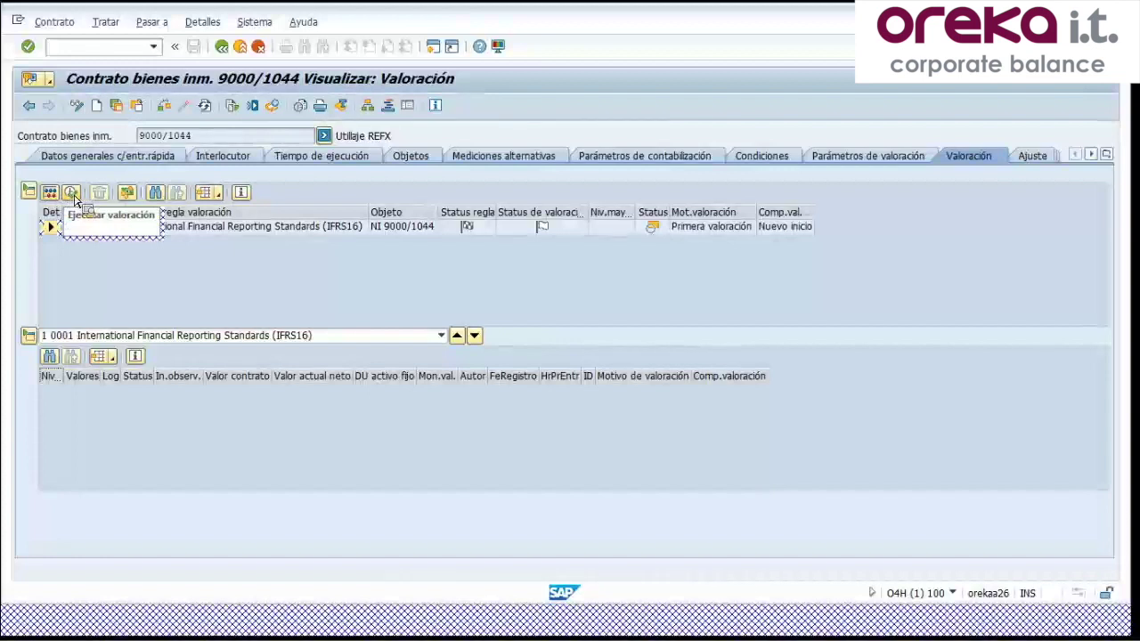
Step: Execute the IFRS16 valuation with the proposed identifier and title Valoración 20.09.2018, and check the asset value against the net present value
{"action": "left_click", "coordinate": [74, 199]}
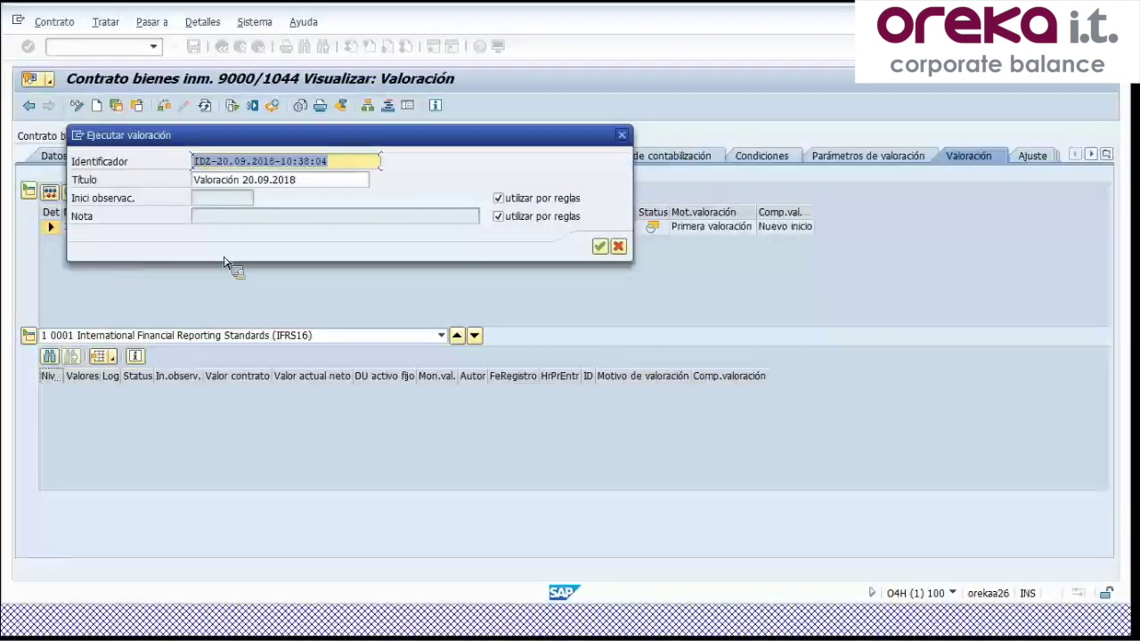
{"action": "left_click", "coordinate": [598, 247]}
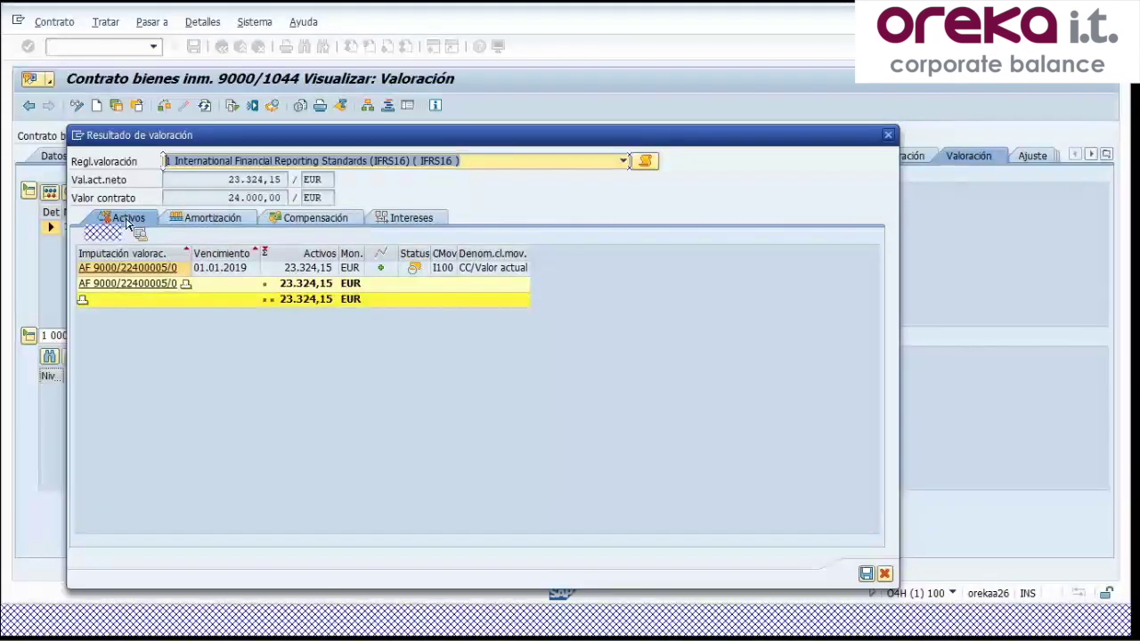
{"action": "left_click", "coordinate": [307, 283]}
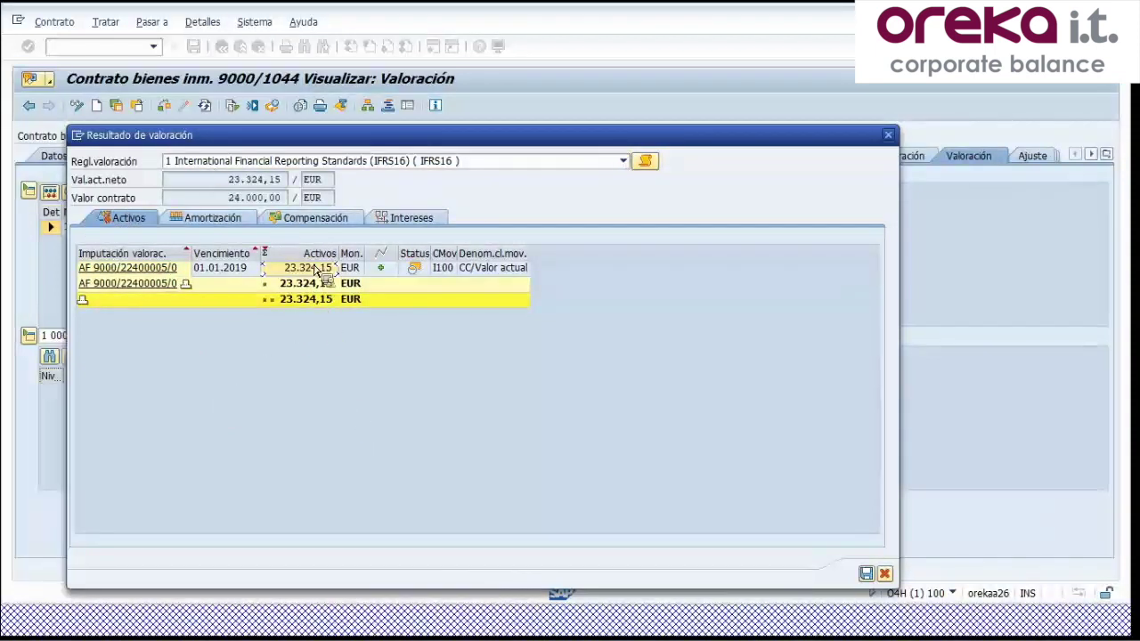
{"action": "left_click", "coordinate": [218, 185]}
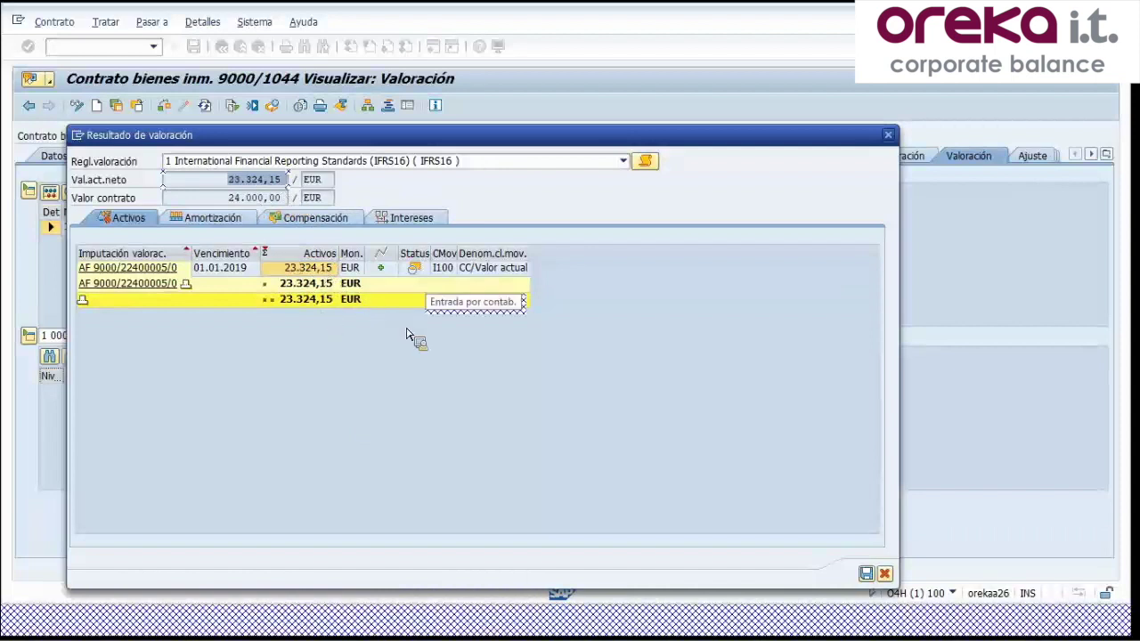
Step: Examine the valuation result's monthly depreciation schedule, net book values and totals for 2019 and 2020
{"action": "left_click_drag", "start_coordinate": [234, 257], "coordinate": [218, 224]}
{"action": "left_click_drag", "start_coordinate": [203, 278], "coordinate": [295, 297]}
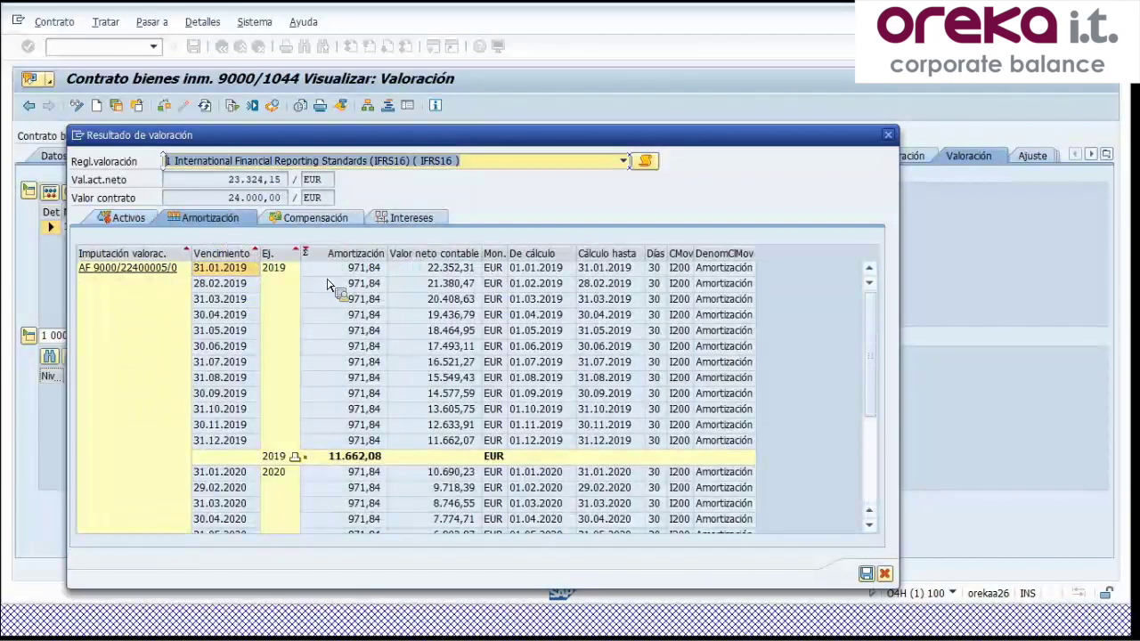
{"action": "left_click_drag", "start_coordinate": [341, 280], "coordinate": [326, 309]}
{"action": "left_click_drag", "start_coordinate": [321, 411], "coordinate": [456, 481]}
{"action": "scroll", "coordinate": [303, 428], "scroll_direction": "down", "scroll_amount": 2}
{"action": "scroll", "coordinate": [392, 454], "scroll_direction": "down", "scroll_amount": 2}
{"action": "mouse_move", "coordinate": [384, 505]}
{"action": "left_mouse_down"}
{"action": "mouse_move", "coordinate": [402, 519]}
{"action": "mouse_move", "coordinate": [381, 516]}
{"action": "mouse_move", "coordinate": [386, 491]}
{"action": "mouse_move", "coordinate": [404, 503]}
{"action": "left_mouse_up"}
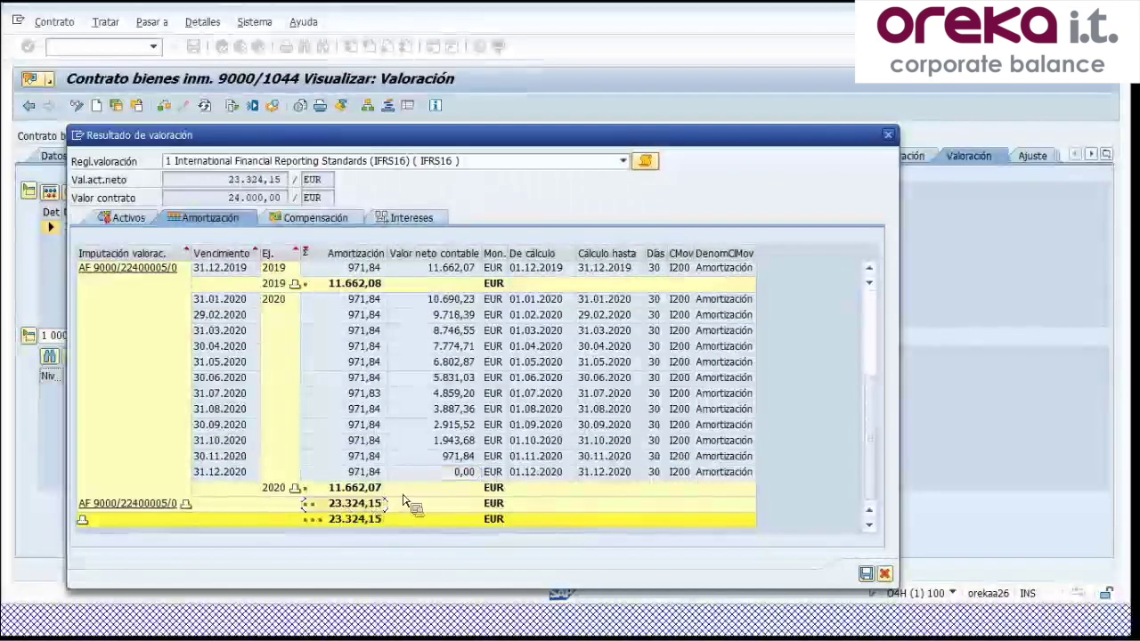
Step: Review the valuation result's lease payment clearing and interest schedules through to their totals
{"action": "left_click_drag", "start_coordinate": [401, 399], "coordinate": [320, 224]}
{"action": "left_click", "coordinate": [317, 220]}
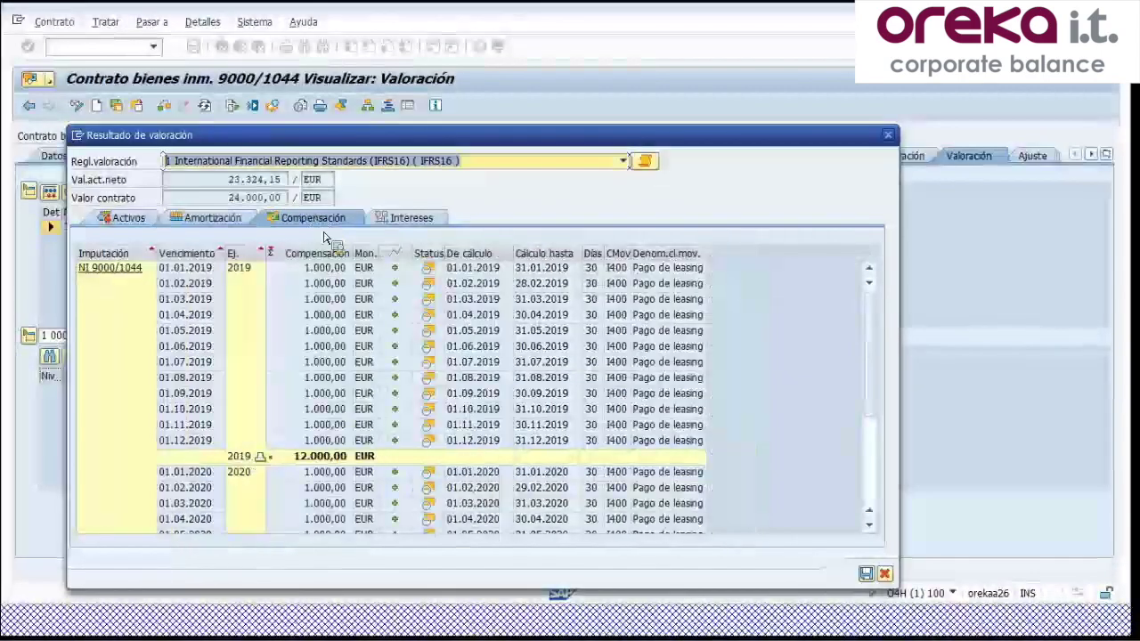
{"action": "left_click_drag", "start_coordinate": [334, 275], "coordinate": [320, 401]}
{"action": "scroll", "coordinate": [330, 324], "scroll_direction": "down", "scroll_amount": 2}
{"action": "scroll", "coordinate": [322, 325], "scroll_direction": "down", "scroll_amount": 2}
{"action": "scroll", "coordinate": [298, 383], "scroll_direction": "up", "scroll_amount": 4}
{"action": "scroll", "coordinate": [321, 400], "scroll_direction": "down", "scroll_amount": 3}
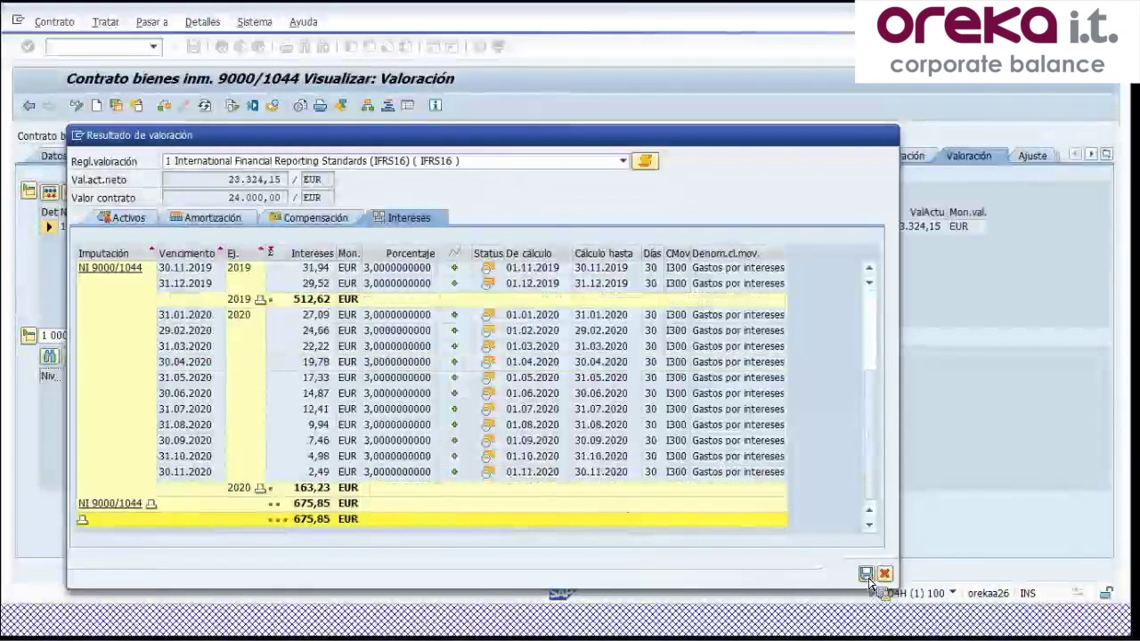
Step: Save the valuation result, close the message log and leave the contract
{"action": "left_click", "coordinate": [866, 574]}
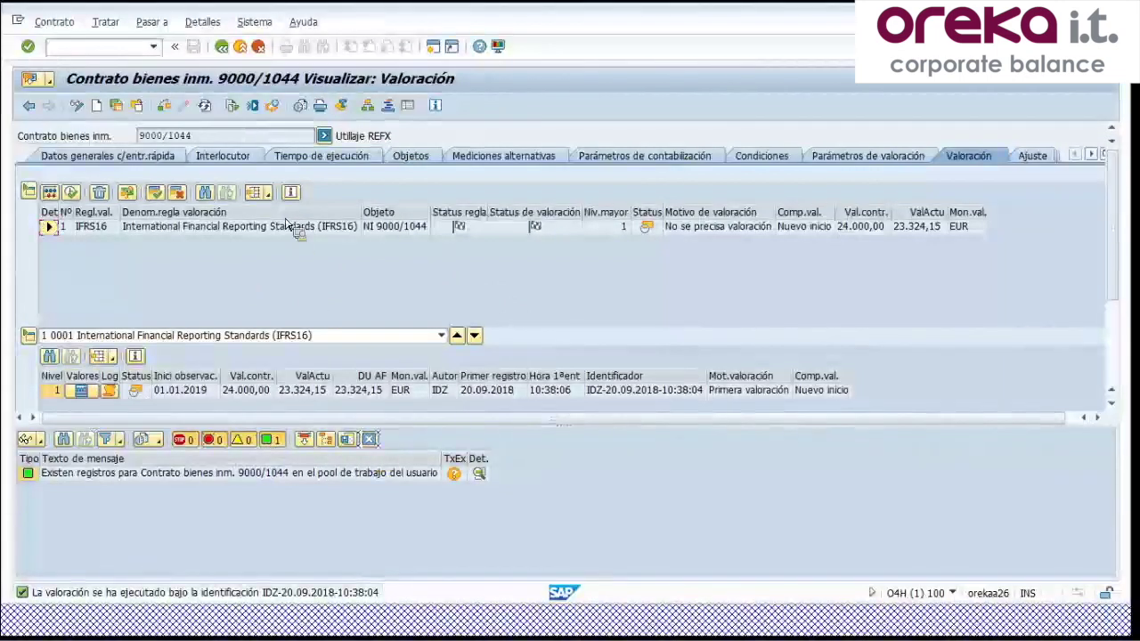
{"action": "left_click", "coordinate": [369, 439]}
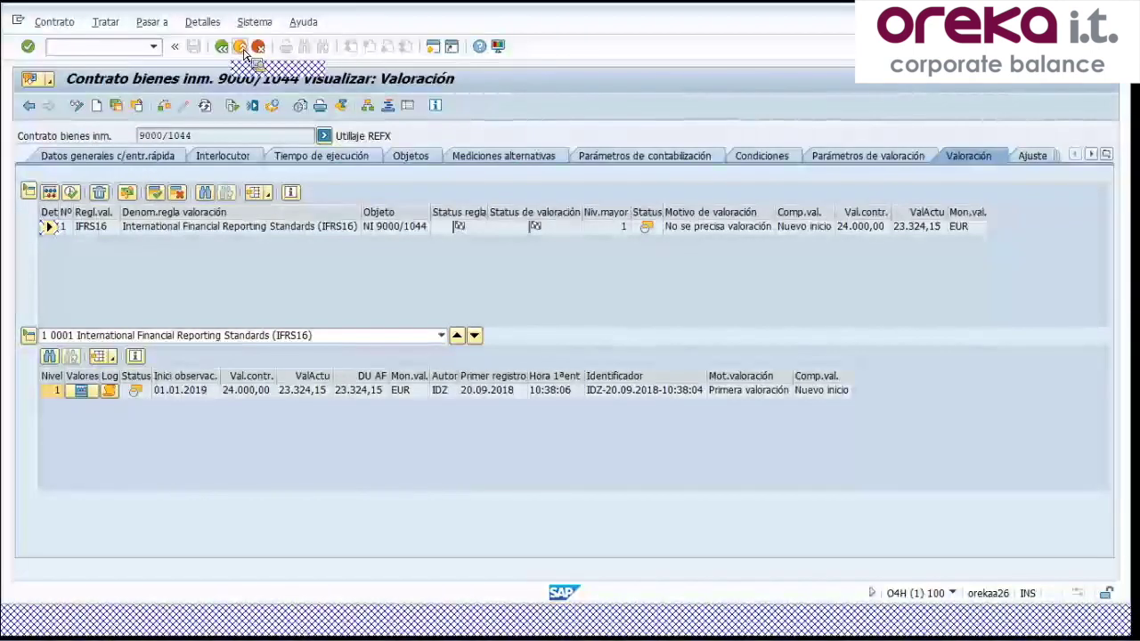
{"action": "left_click", "coordinate": [240, 47]}
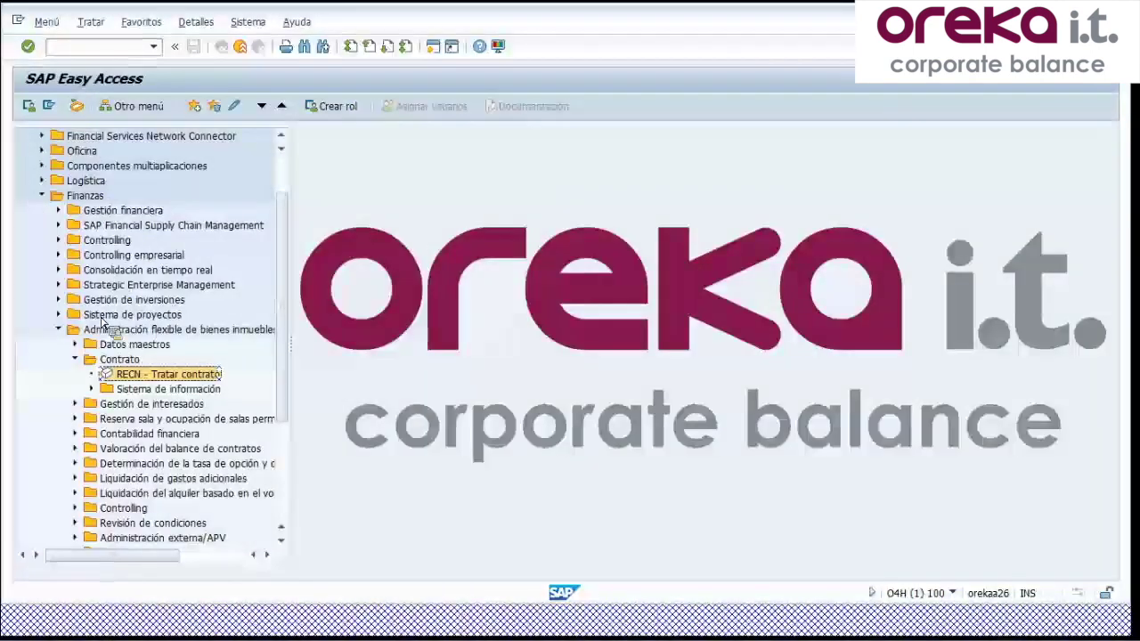
Step: Start transaction RECECN from Valoración del balance de contratos under Administración flexible de bienes inmuebles
{"action": "left_click", "coordinate": [115, 335]}
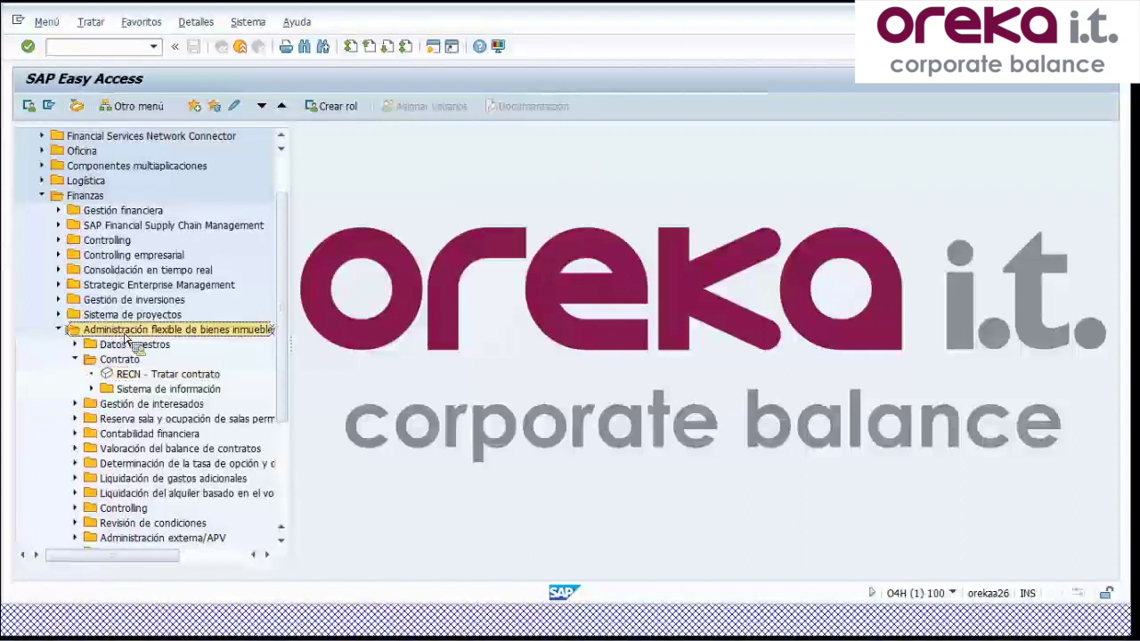
{"action": "left_click_drag", "start_coordinate": [294, 349], "coordinate": [355, 359]}
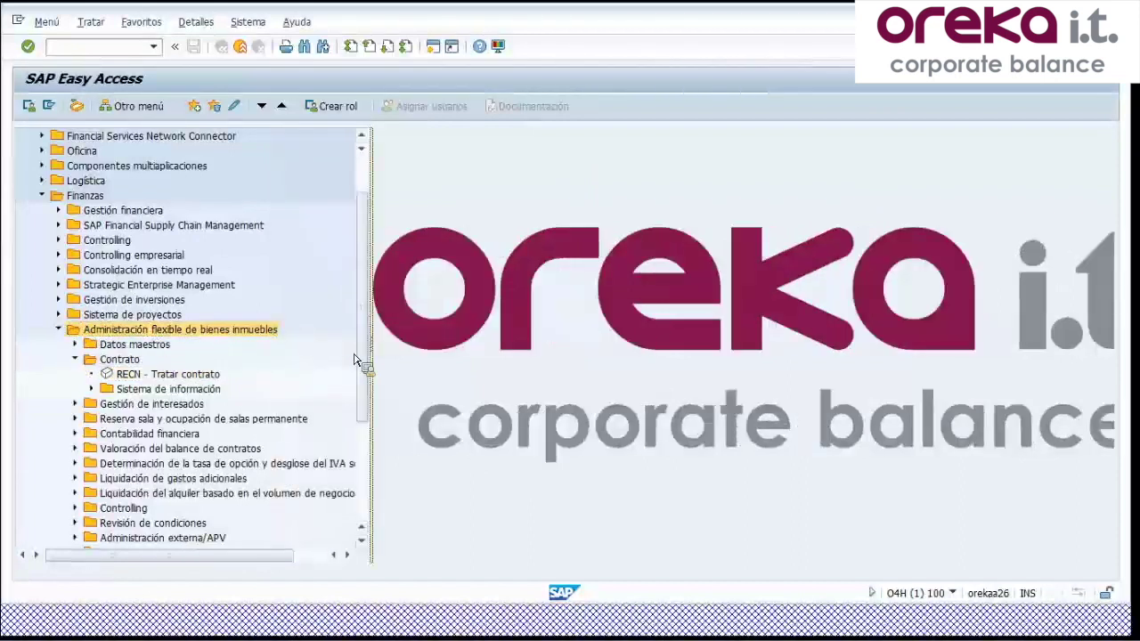
{"action": "left_click", "coordinate": [76, 360]}
{"action": "scroll", "coordinate": [98, 355], "scroll_direction": "down", "scroll_amount": 1}
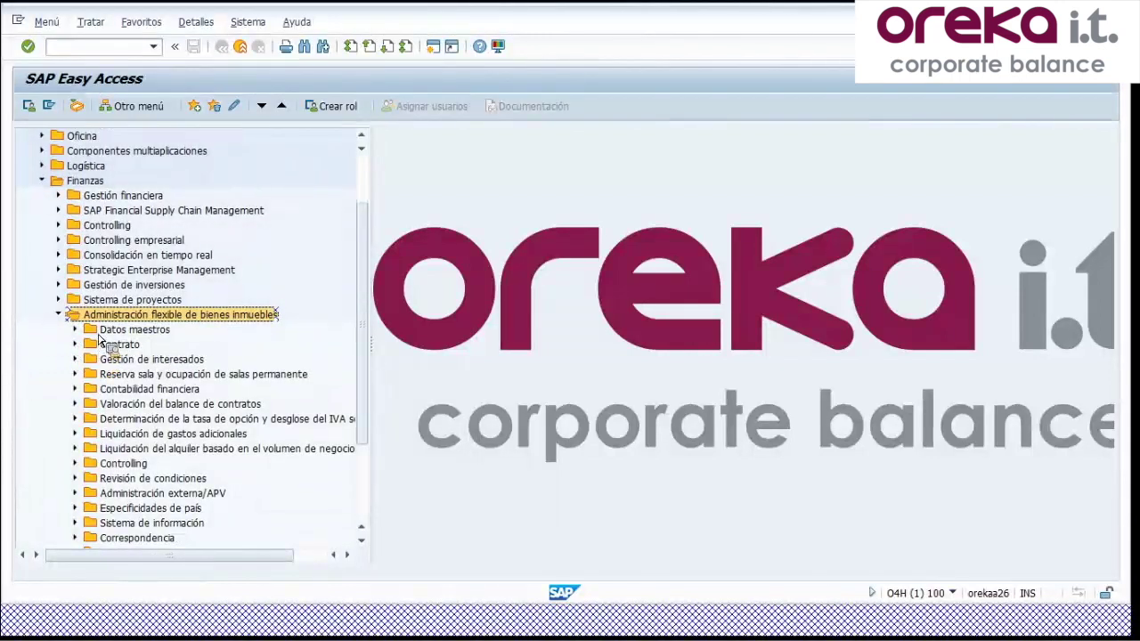
{"action": "scroll", "coordinate": [100, 343], "scroll_direction": "down", "scroll_amount": 3}
{"action": "left_click", "coordinate": [142, 361]}
{"action": "left_click_drag", "start_coordinate": [142, 367], "coordinate": [81, 353]}
{"action": "scroll", "coordinate": [125, 356], "scroll_direction": "down", "scroll_amount": 1}
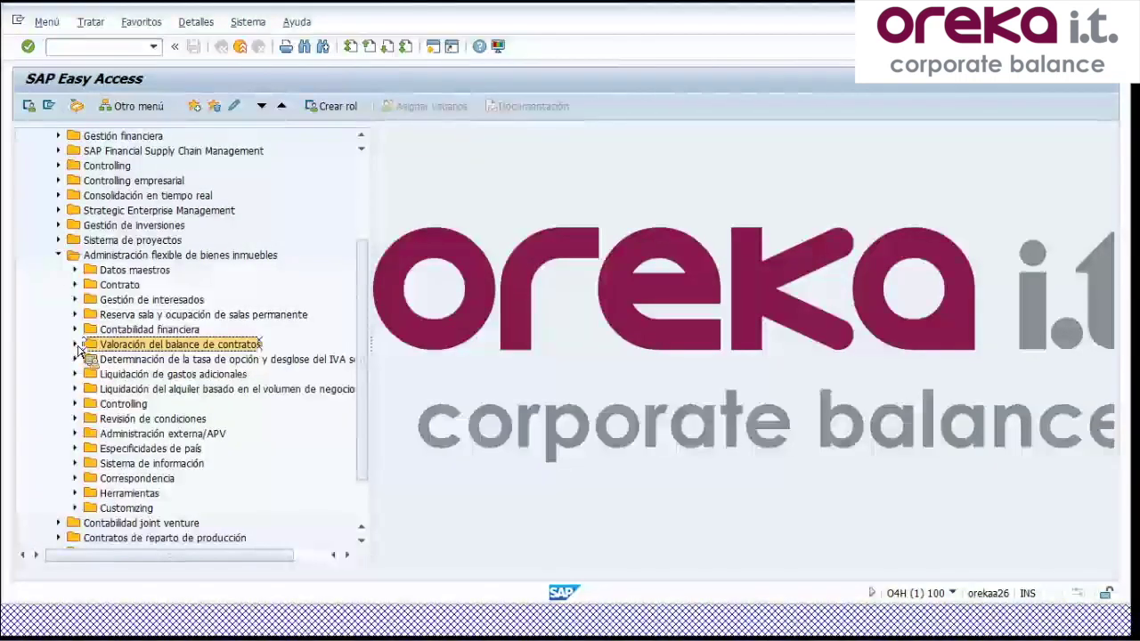
{"action": "left_click_drag", "start_coordinate": [86, 350], "coordinate": [129, 366]}
{"action": "double_click", "coordinate": [132, 365]}
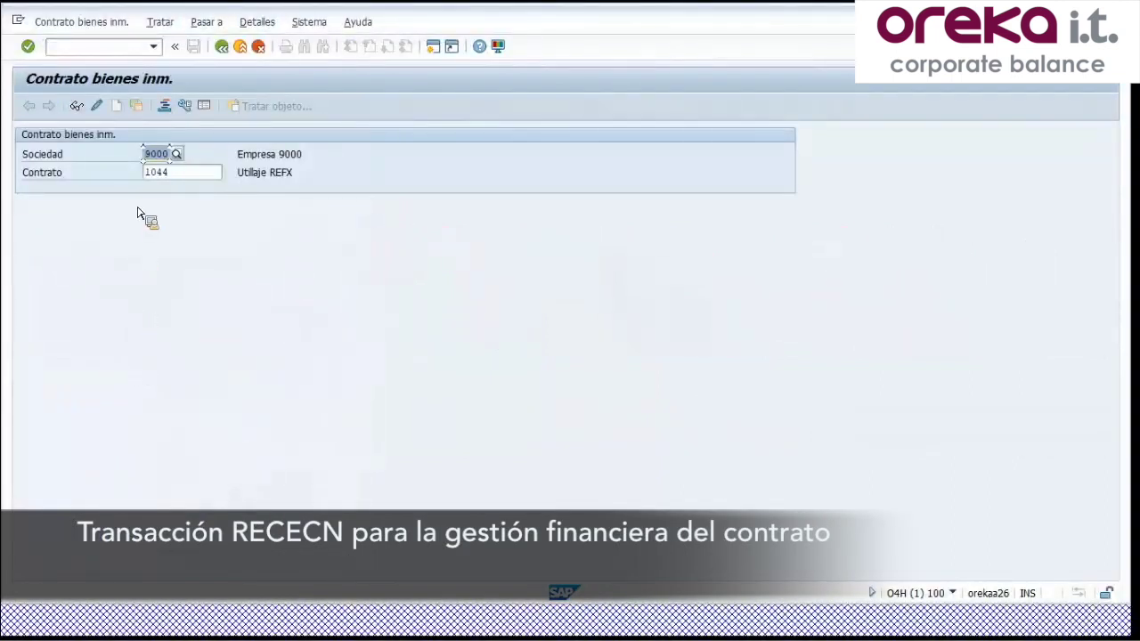
Step: Open contract 1044 of company 9000 in change mode and dismiss the message log
{"action": "left_click", "coordinate": [183, 175]}
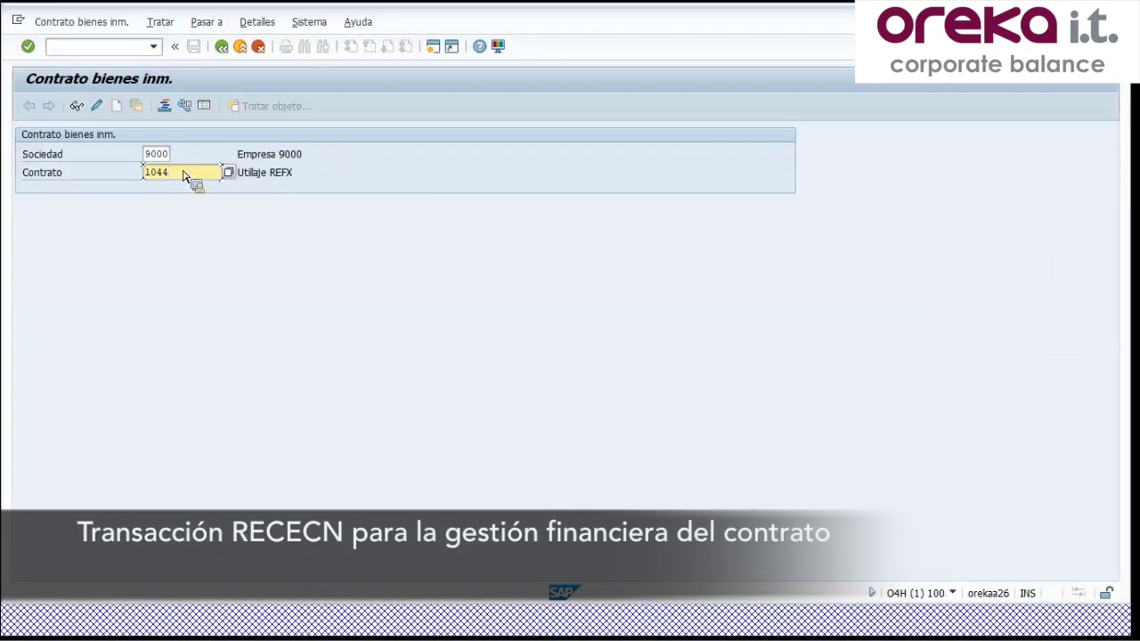
{"action": "left_click", "coordinate": [97, 105]}
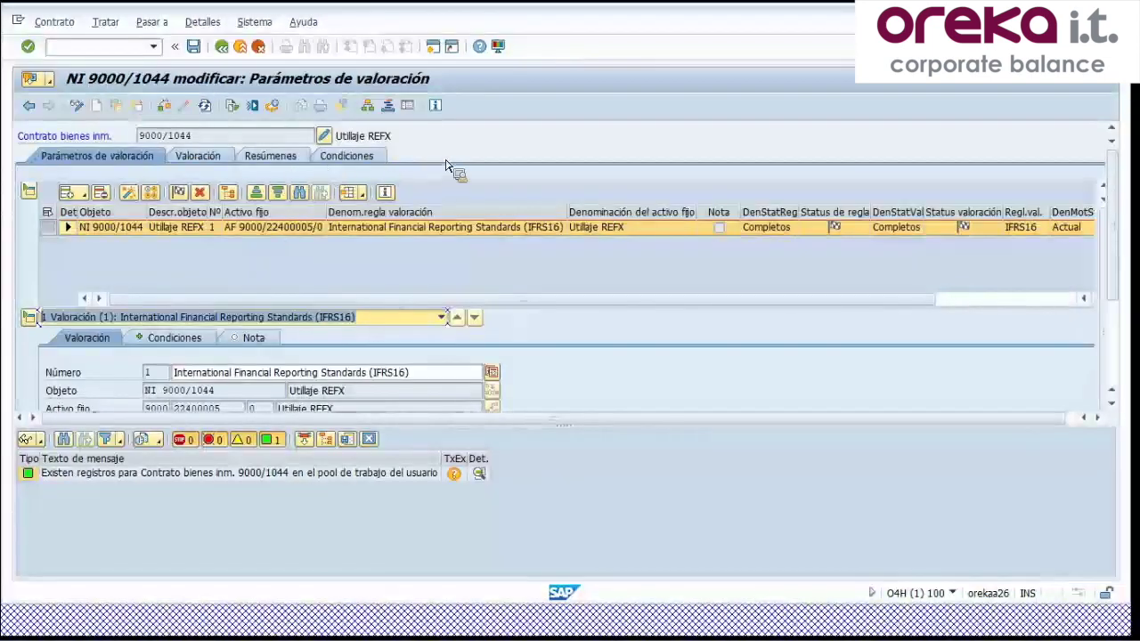
{"action": "left_click_drag", "start_coordinate": [207, 138], "coordinate": [147, 141]}
{"action": "left_click", "coordinate": [187, 139]}
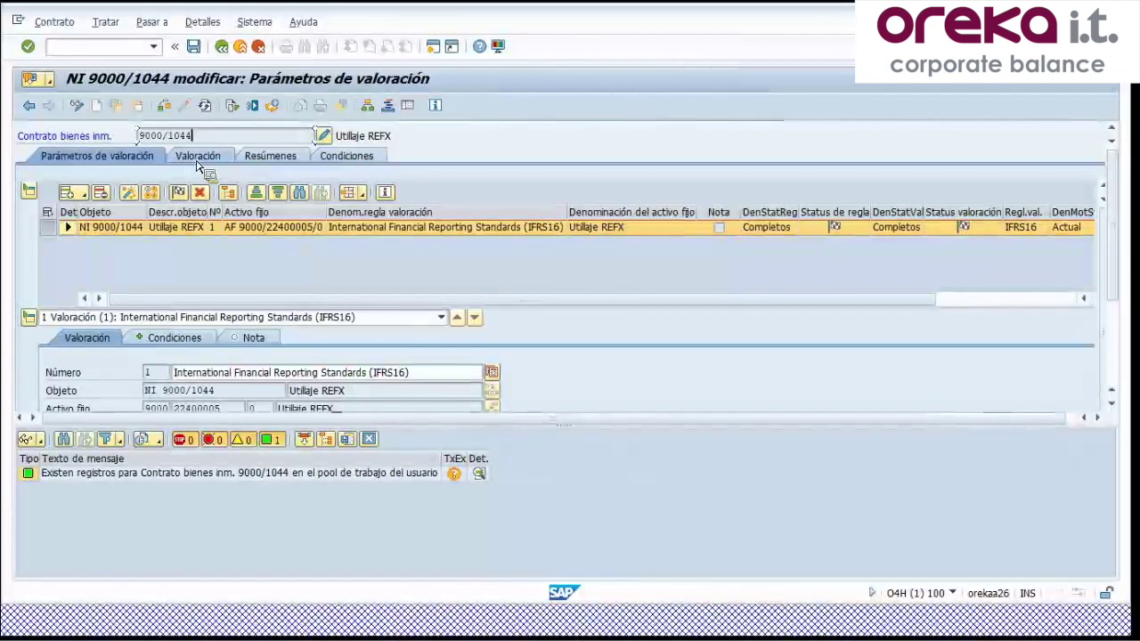
{"action": "left_click", "coordinate": [370, 439]}
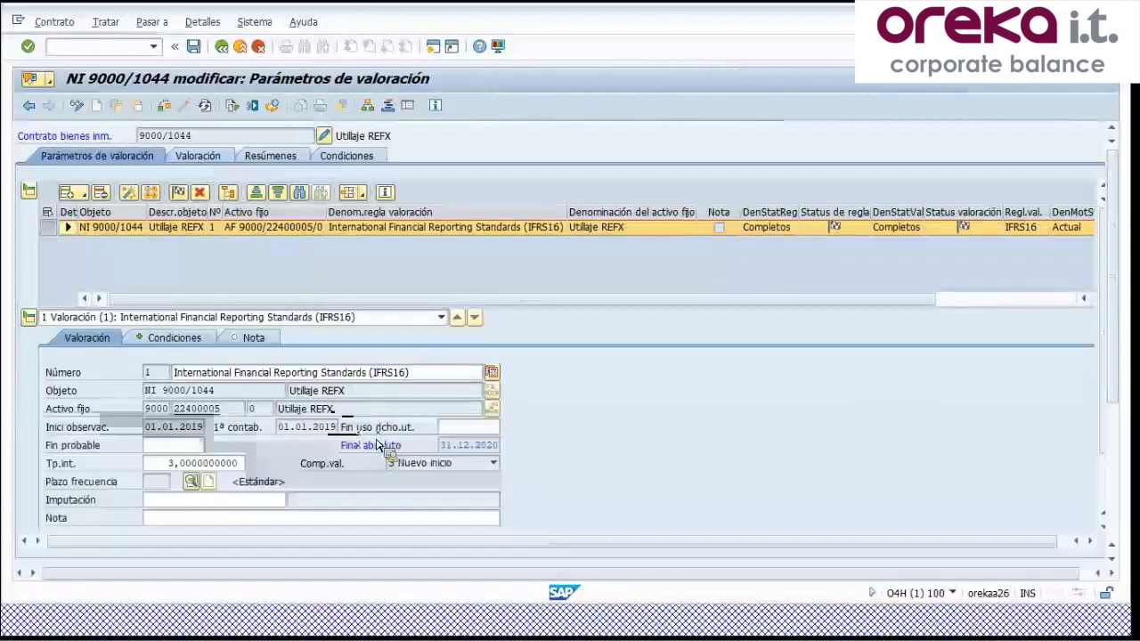
Step: Review the contract's valuation parameters, executed valuation, summaries and conditions
{"action": "left_click", "coordinate": [199, 157]}
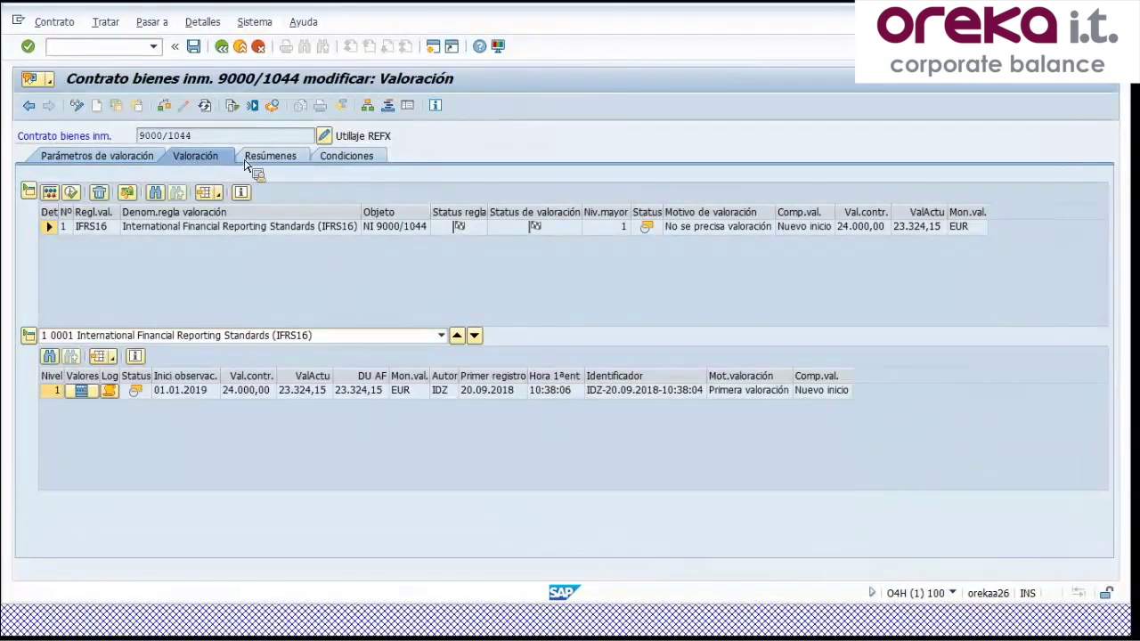
{"action": "left_click", "coordinate": [138, 161]}
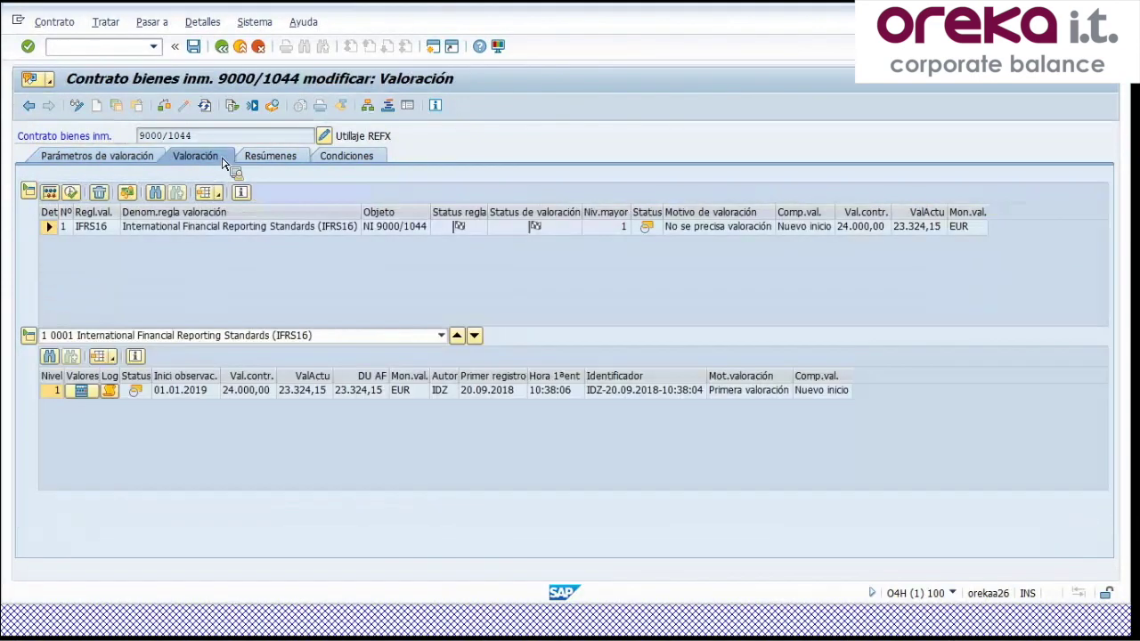
{"action": "left_click", "coordinate": [198, 160]}
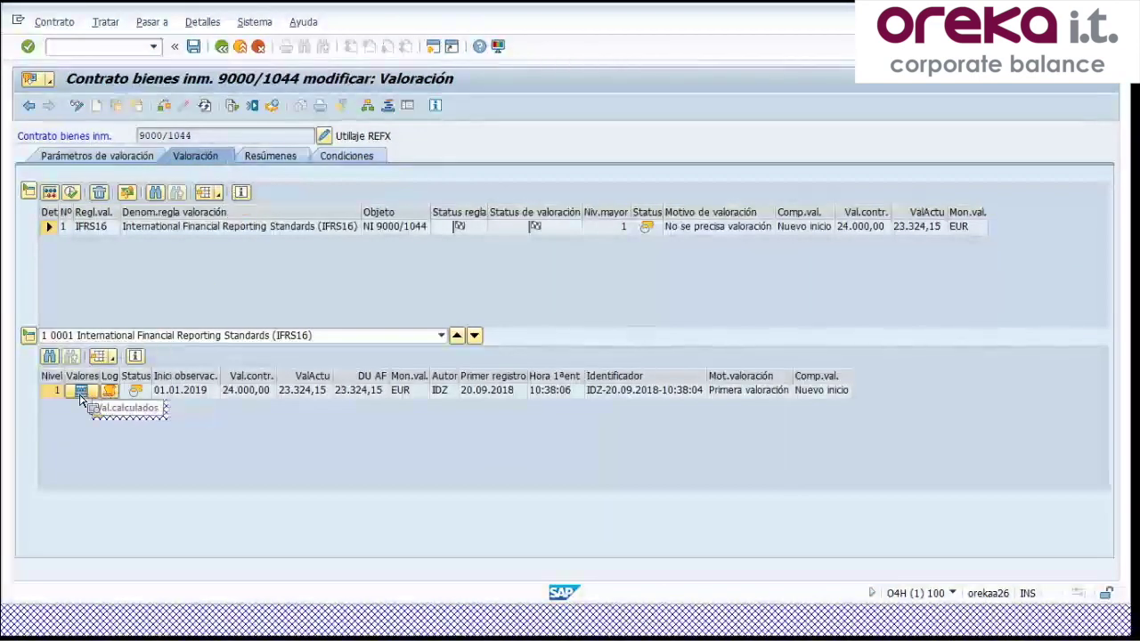
{"action": "left_click", "coordinate": [745, 392]}
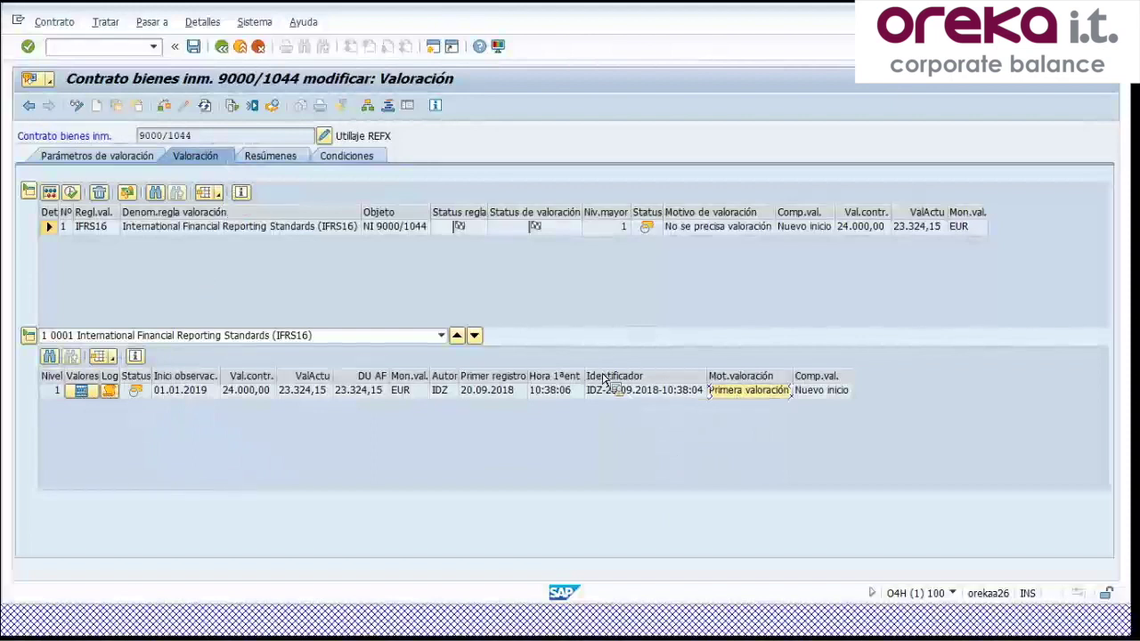
{"action": "left_click", "coordinate": [290, 162]}
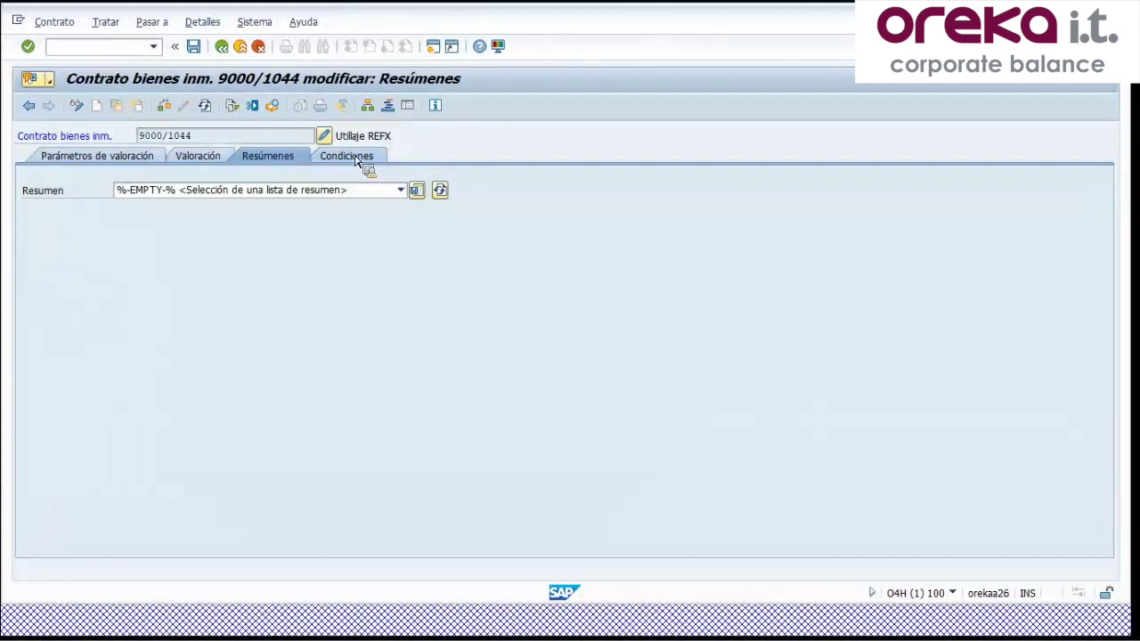
{"action": "left_click", "coordinate": [357, 159]}
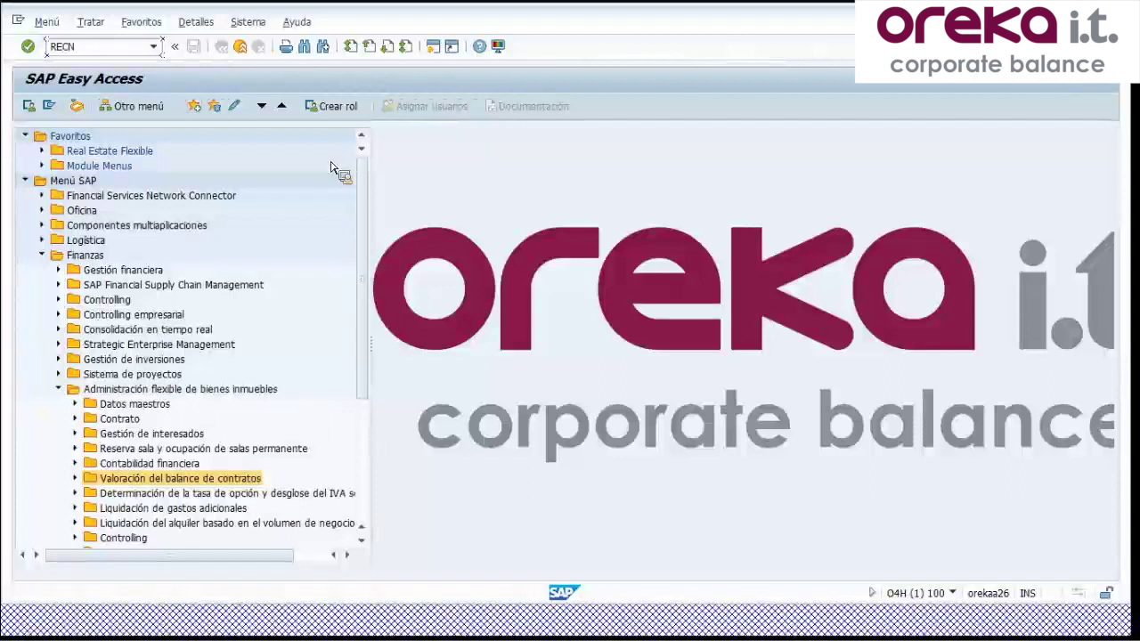
Step: Start transaction RECN and display contract 1038 of company 9000
{"action": "key", "text": "Return"}
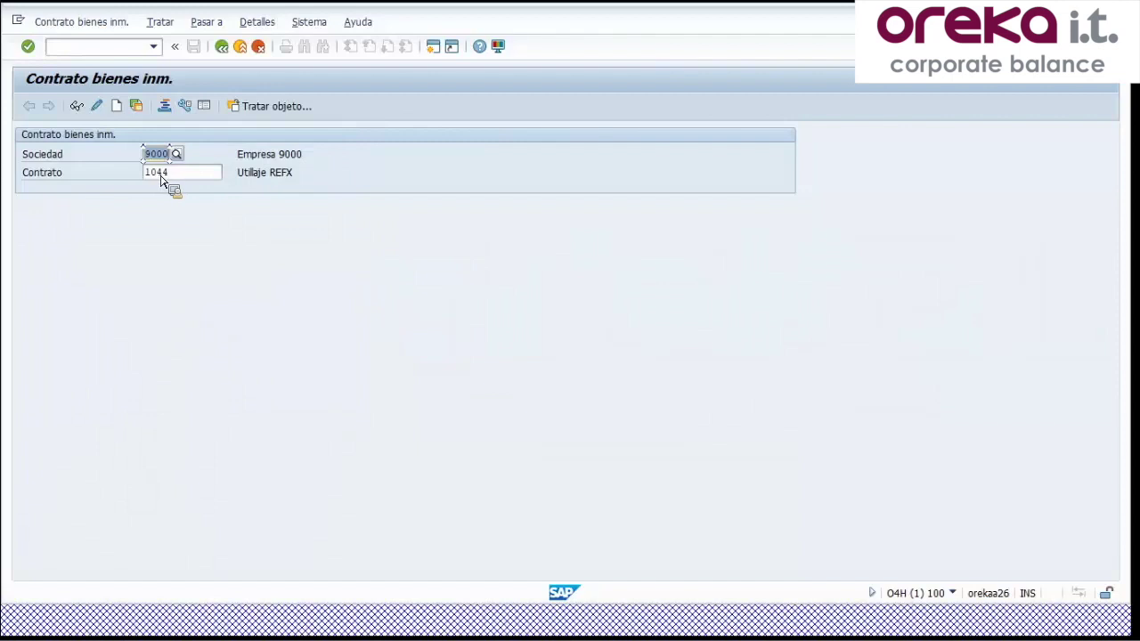
{"action": "key", "text": "Tab"}
{"action": "type", "text": "103"}
{"action": "key", "text": "Return"}
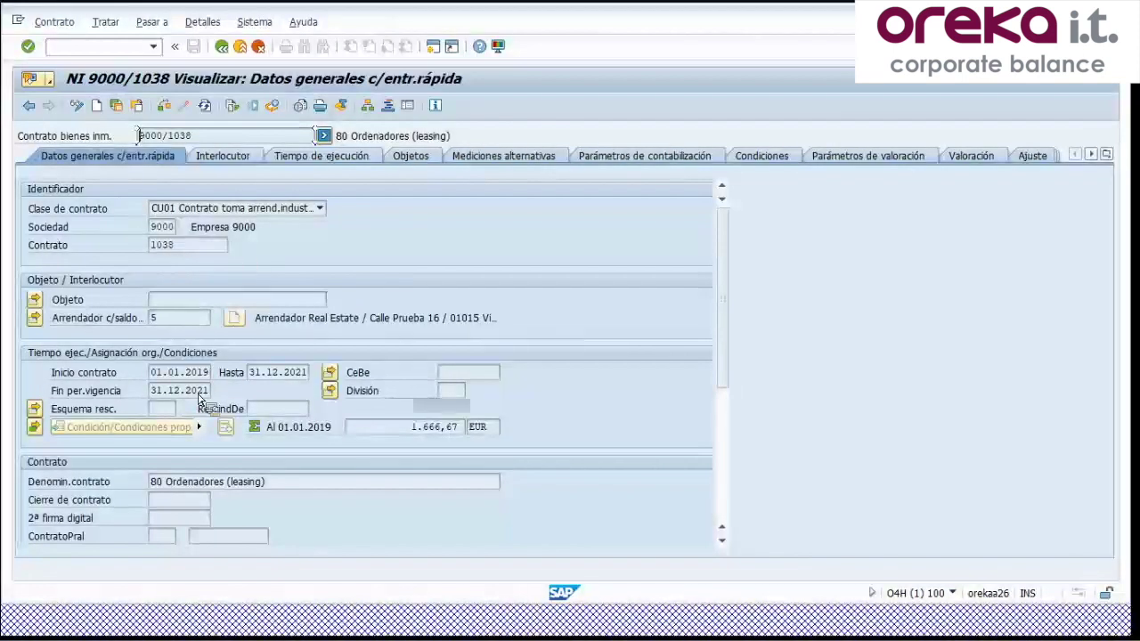
Step: Check the contract's description, valuation and valuation parameters
{"action": "left_click_drag", "start_coordinate": [283, 488], "coordinate": [141, 485]}
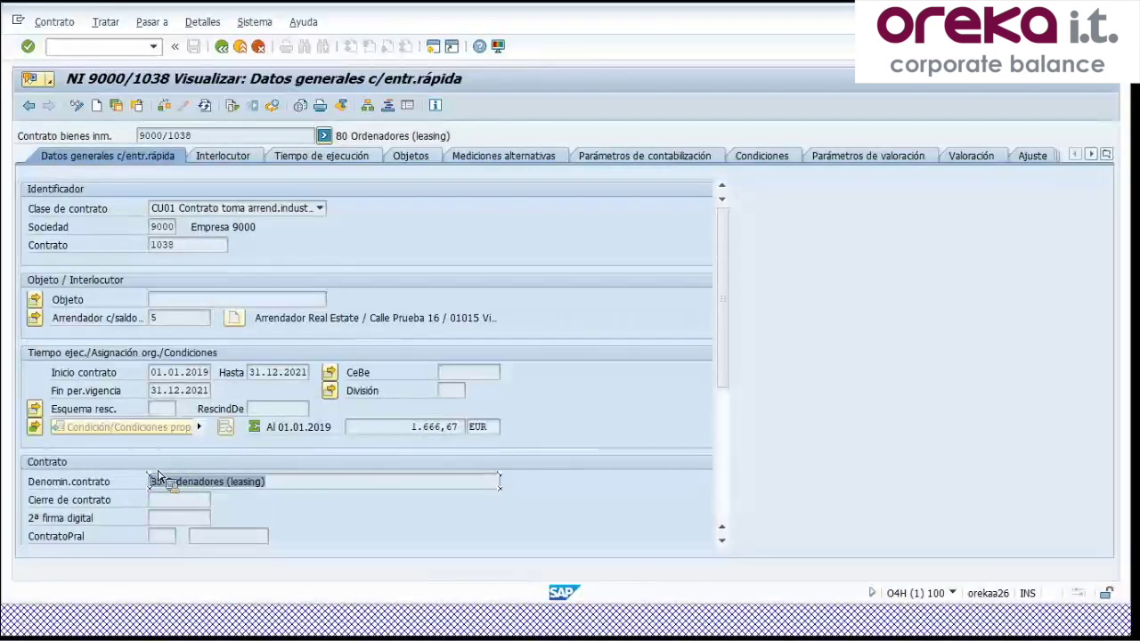
{"action": "left_click", "coordinate": [164, 489]}
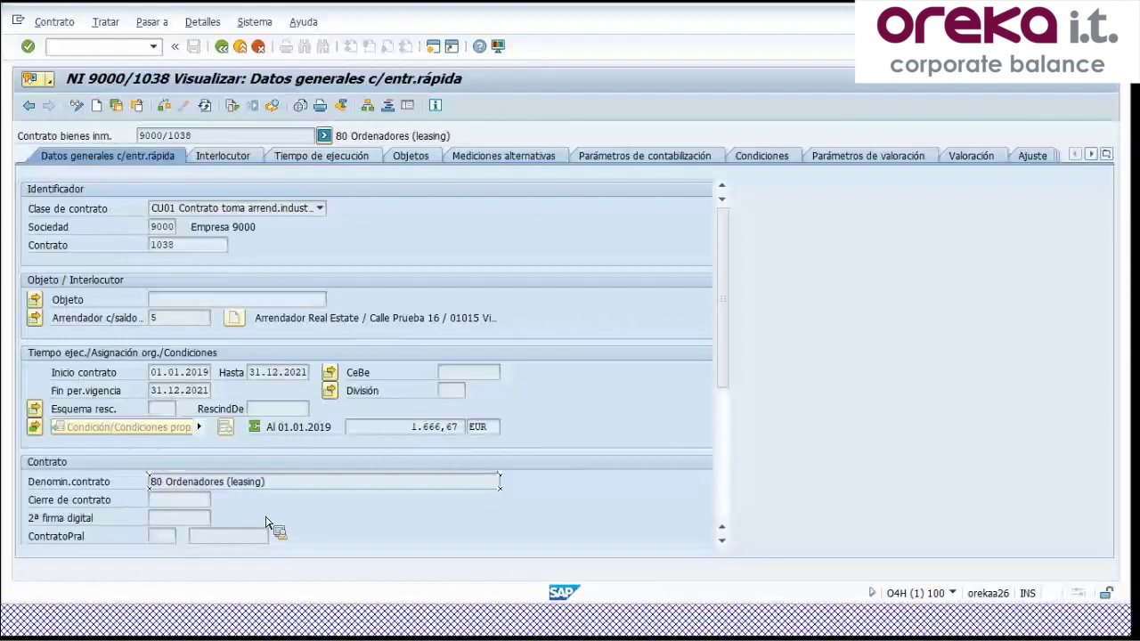
{"action": "left_click_drag", "start_coordinate": [156, 486], "coordinate": [268, 488]}
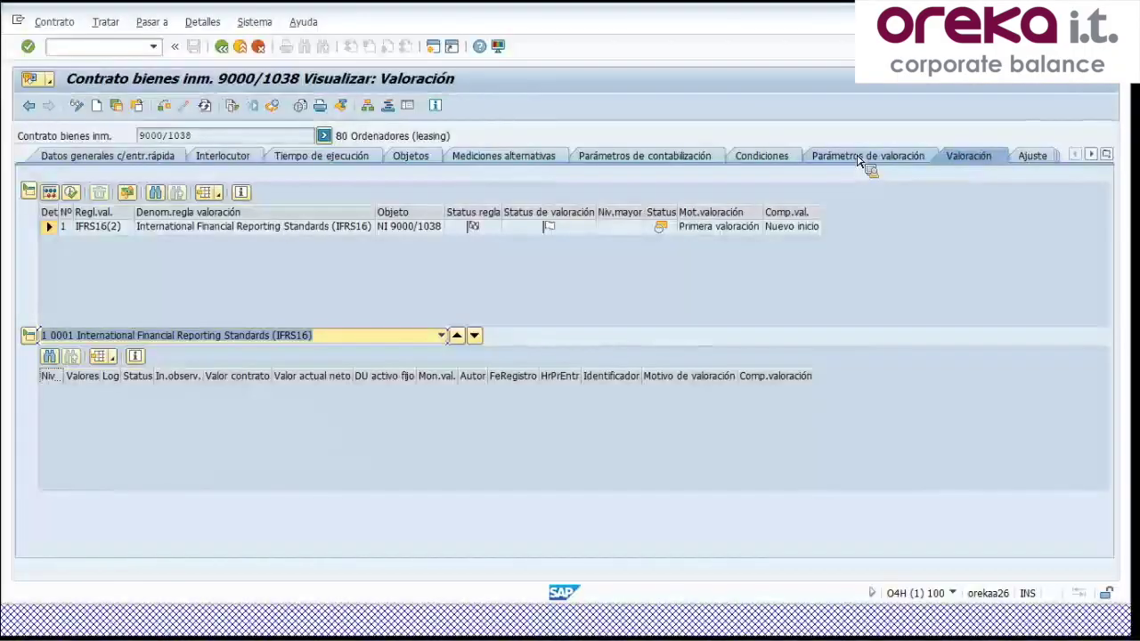
{"action": "left_click", "coordinate": [862, 157]}
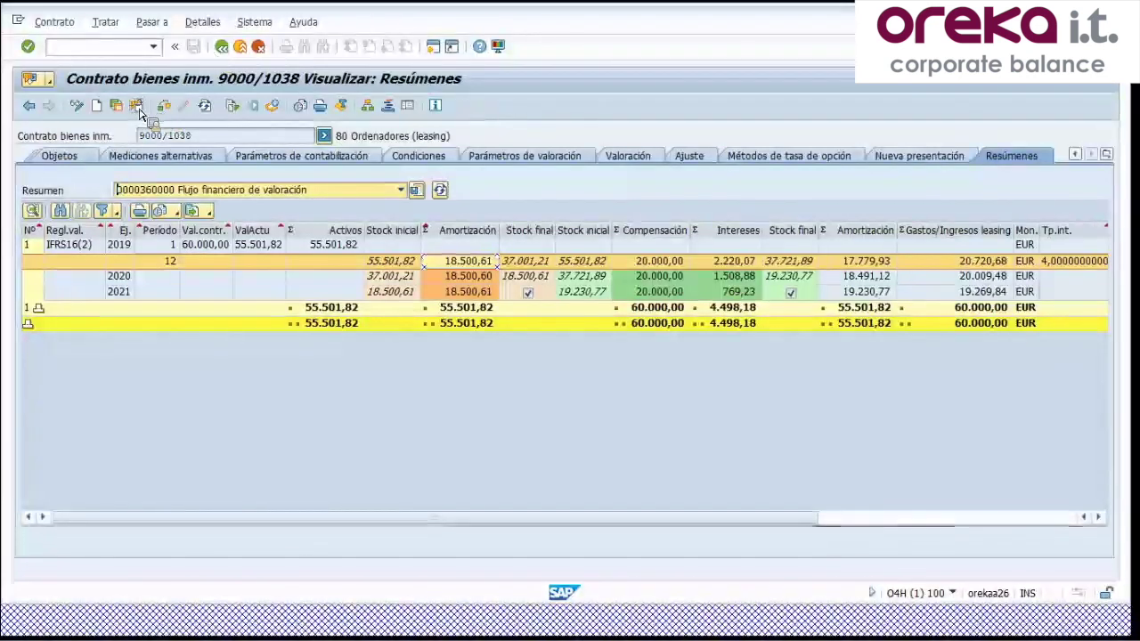
Step: Switch the display to contract 1002 of company 9000
{"action": "left_click", "coordinate": [136, 105]}
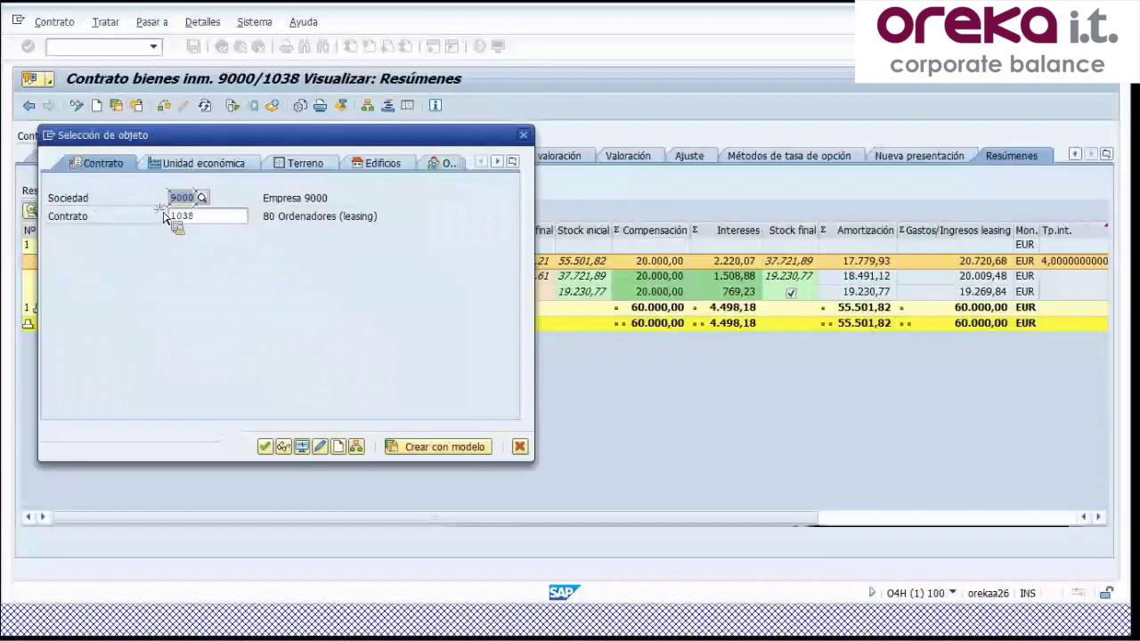
{"action": "key", "text": "Tab"}
{"action": "type", "text": "1002"}
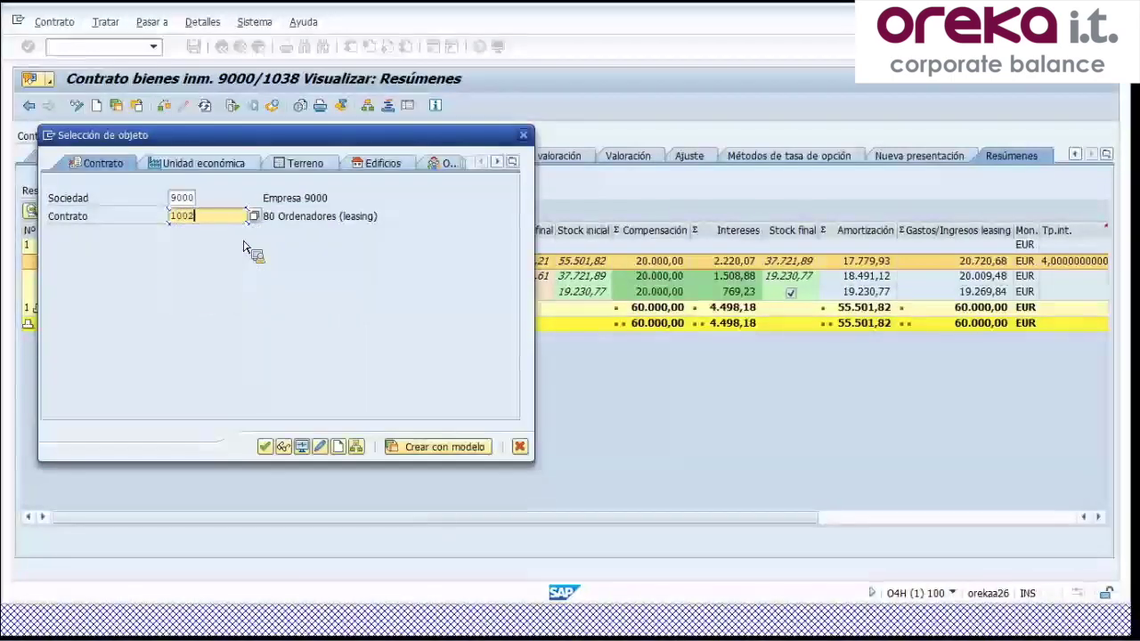
{"action": "left_click", "coordinate": [266, 447]}
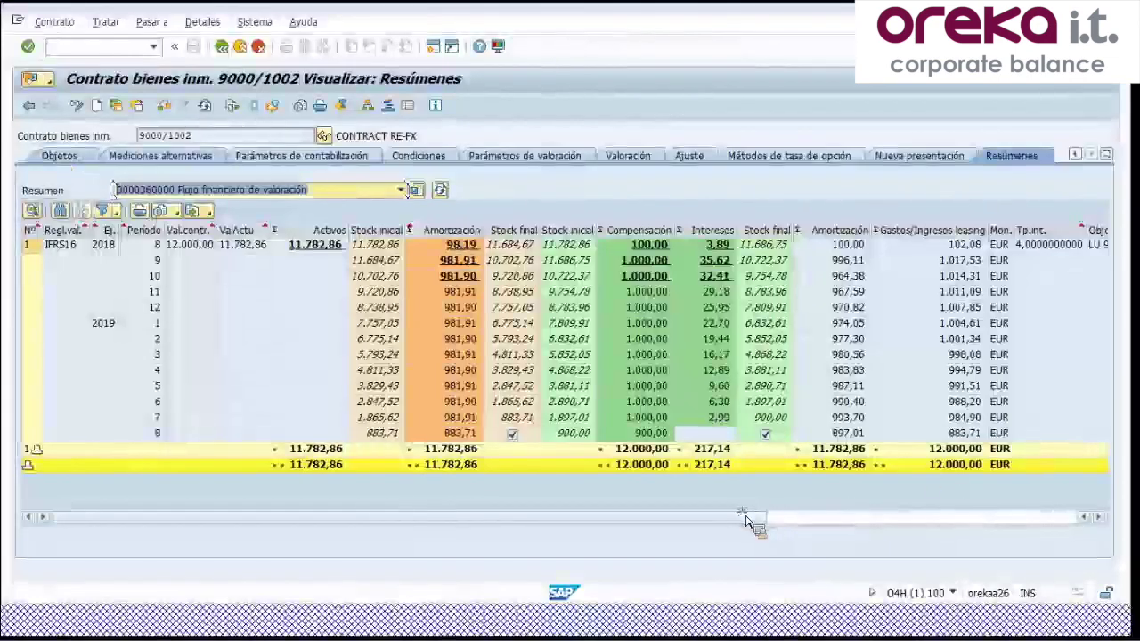
{"action": "left_click", "coordinate": [98, 136]}
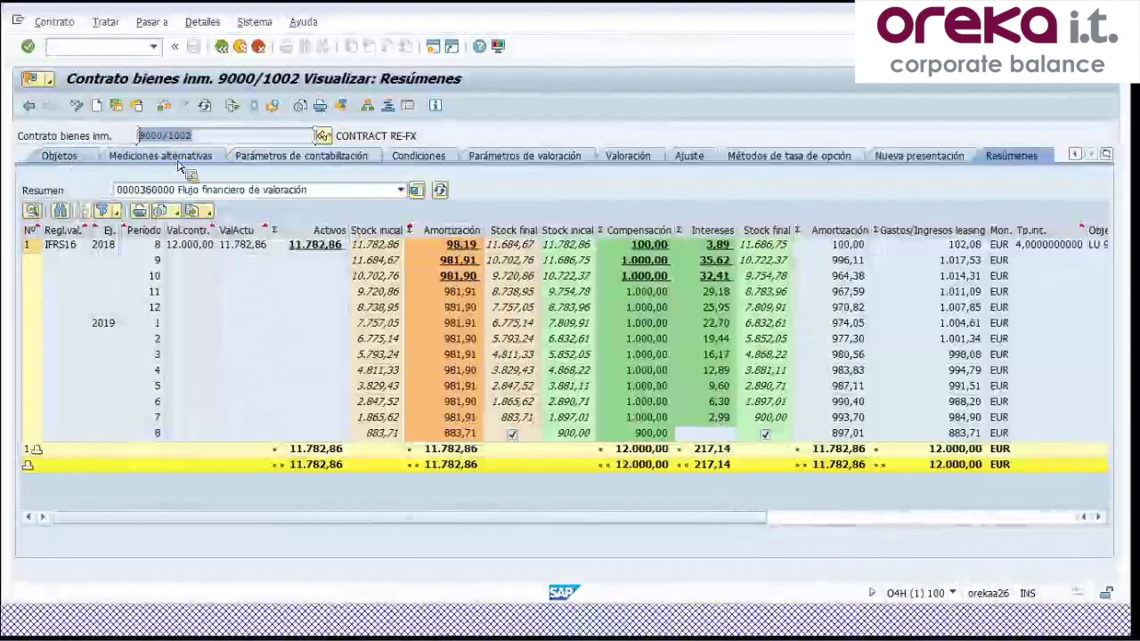
Step: Open the calculated values of the contract's first IFRS16 valuation and show its interest entries
{"action": "left_click", "coordinate": [628, 157]}
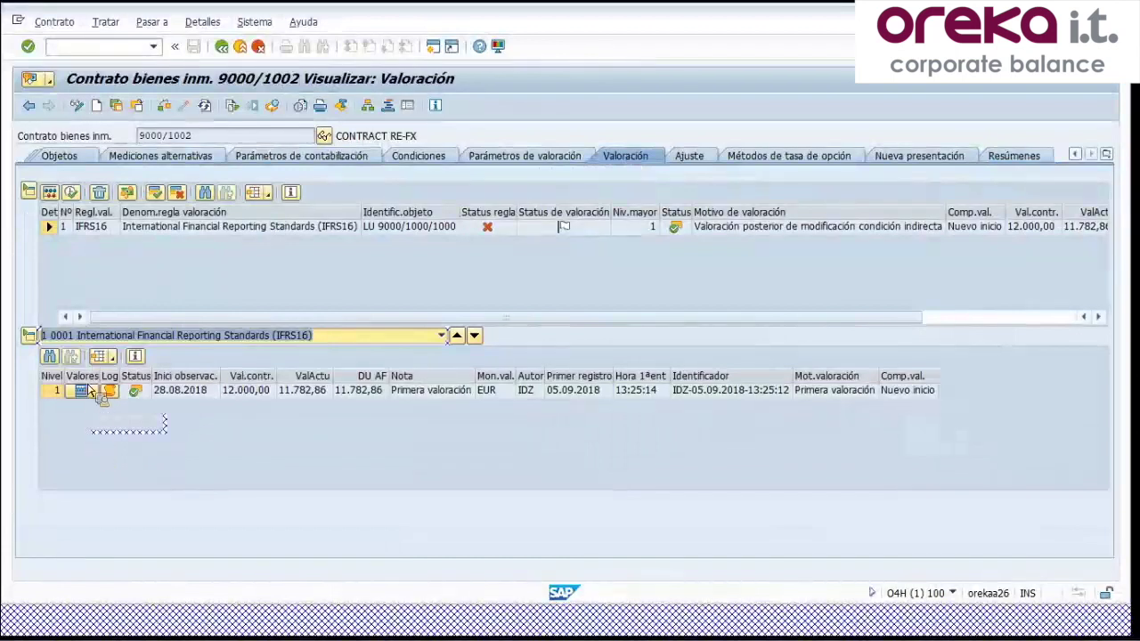
{"action": "left_click", "coordinate": [66, 391]}
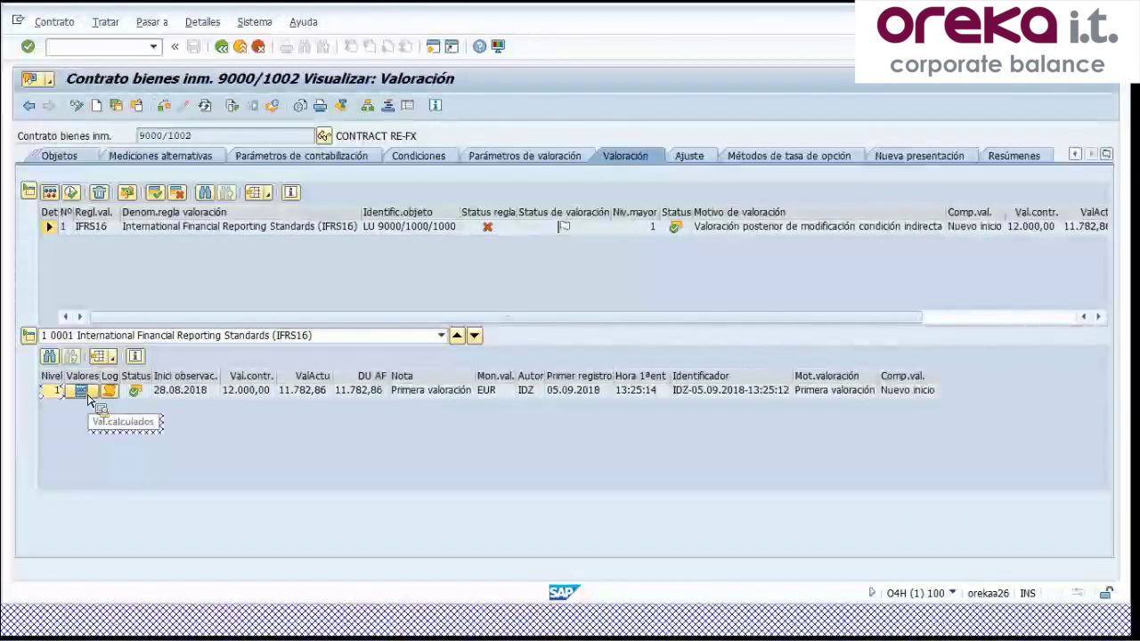
{"action": "left_click", "coordinate": [88, 397]}
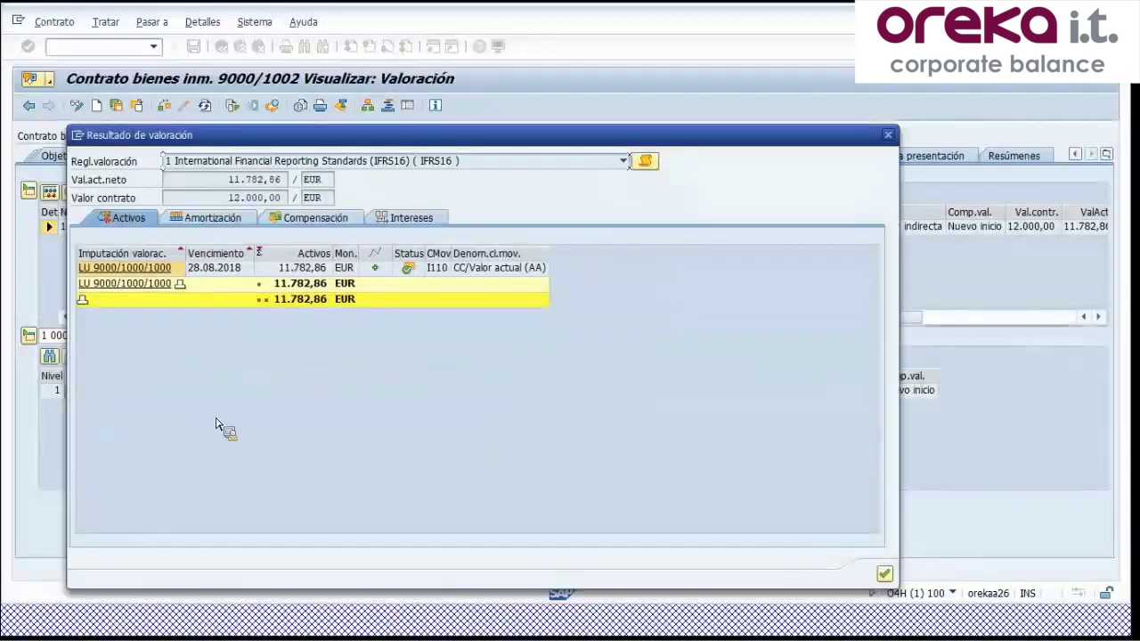
{"action": "left_click", "coordinate": [392, 219]}
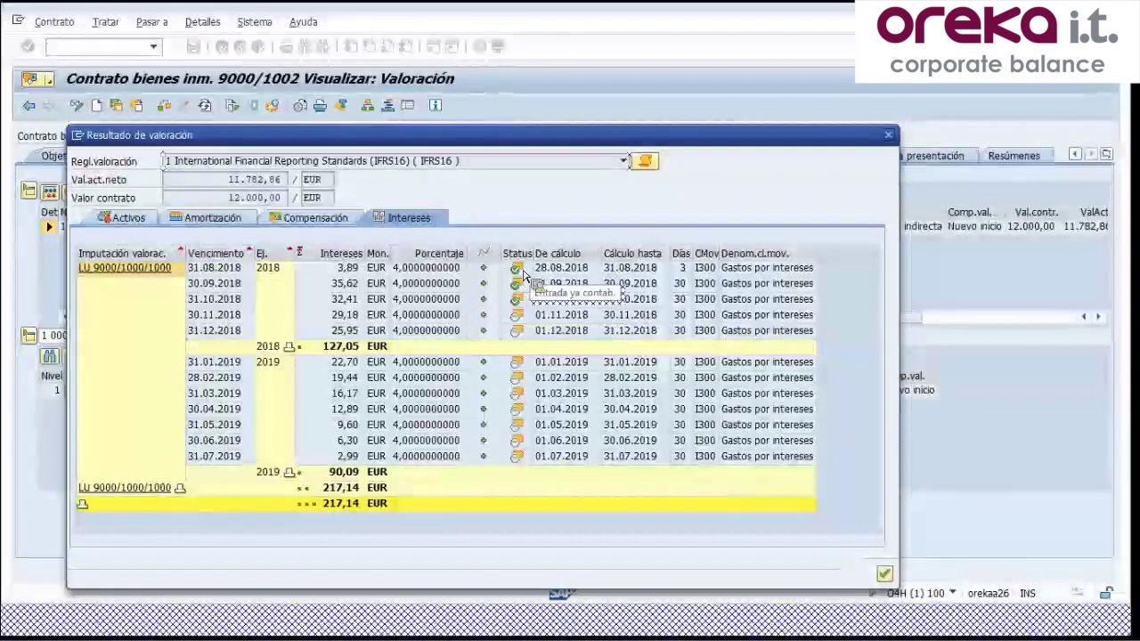
Step: Check the finance documents posted for the 31.08.2018 interest entry, including the CO and RE documents, and close the list
{"action": "left_click", "coordinate": [524, 273]}
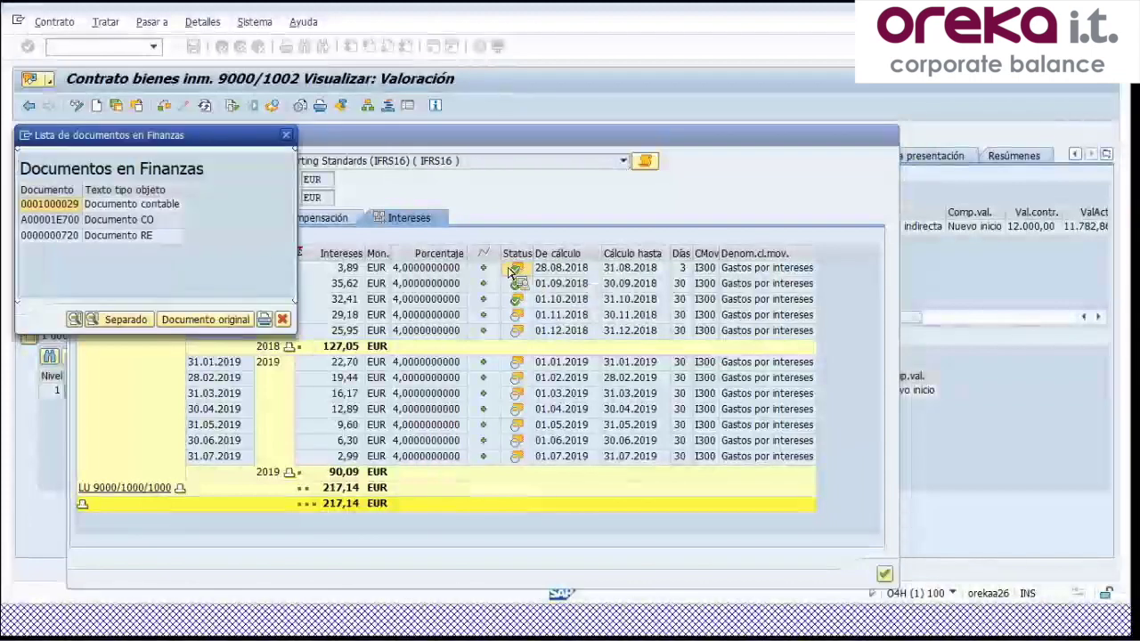
{"action": "left_click", "coordinate": [52, 224]}
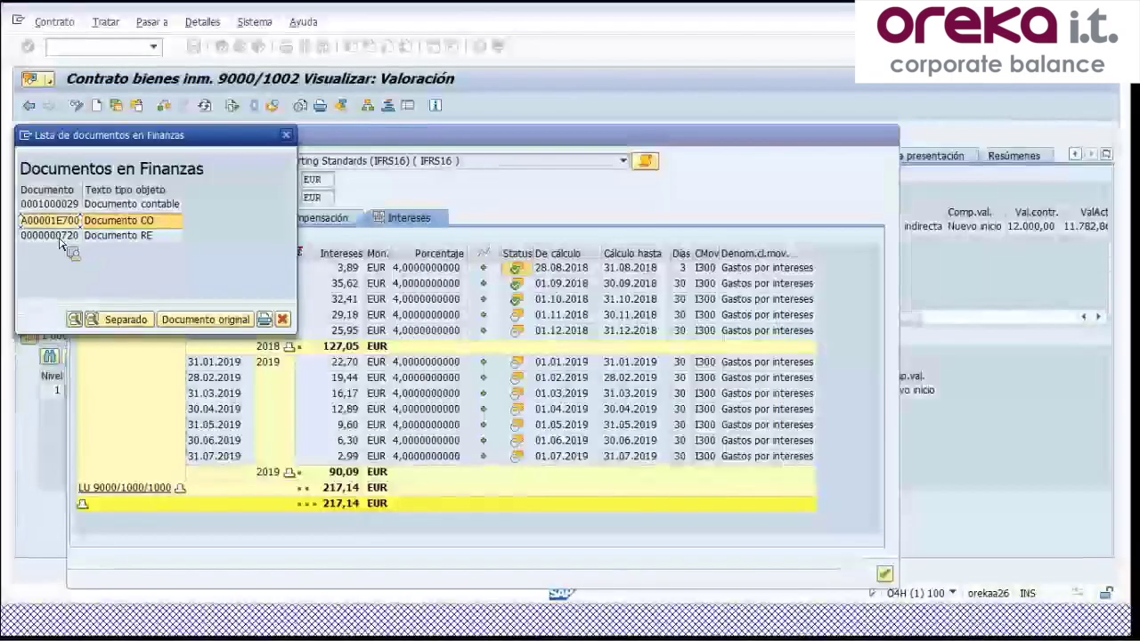
{"action": "left_click", "coordinate": [60, 236]}
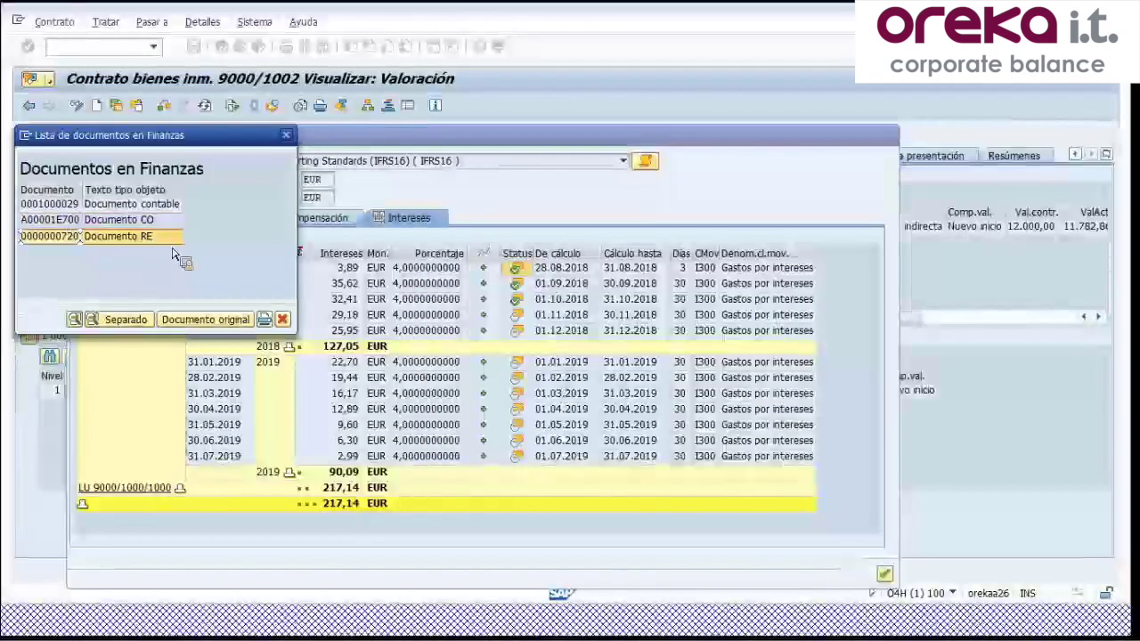
{"action": "left_click", "coordinate": [282, 318]}
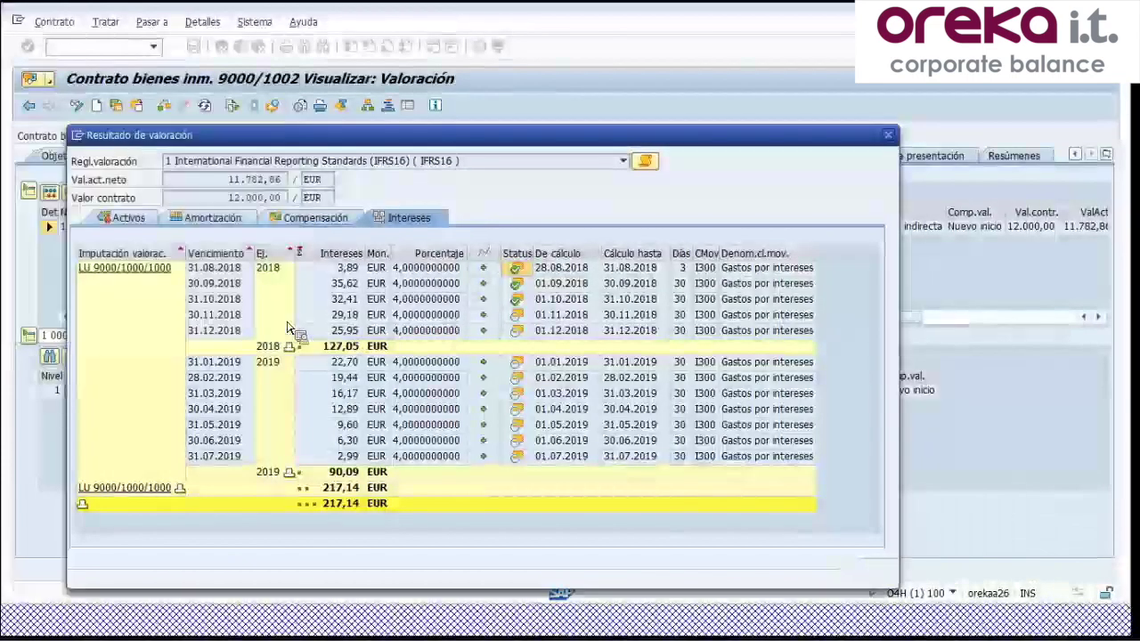
Step: Check the finance documents posted for the 28.08.2018 asset entry and close the valuation result
{"action": "left_click", "coordinate": [126, 218]}
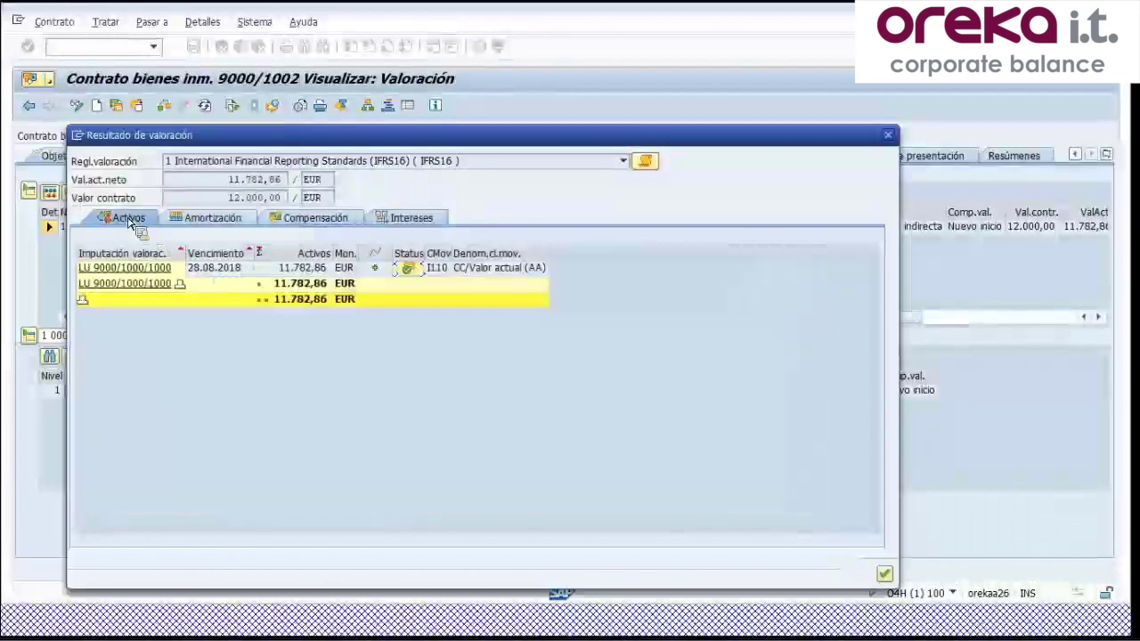
{"action": "left_click", "coordinate": [407, 269]}
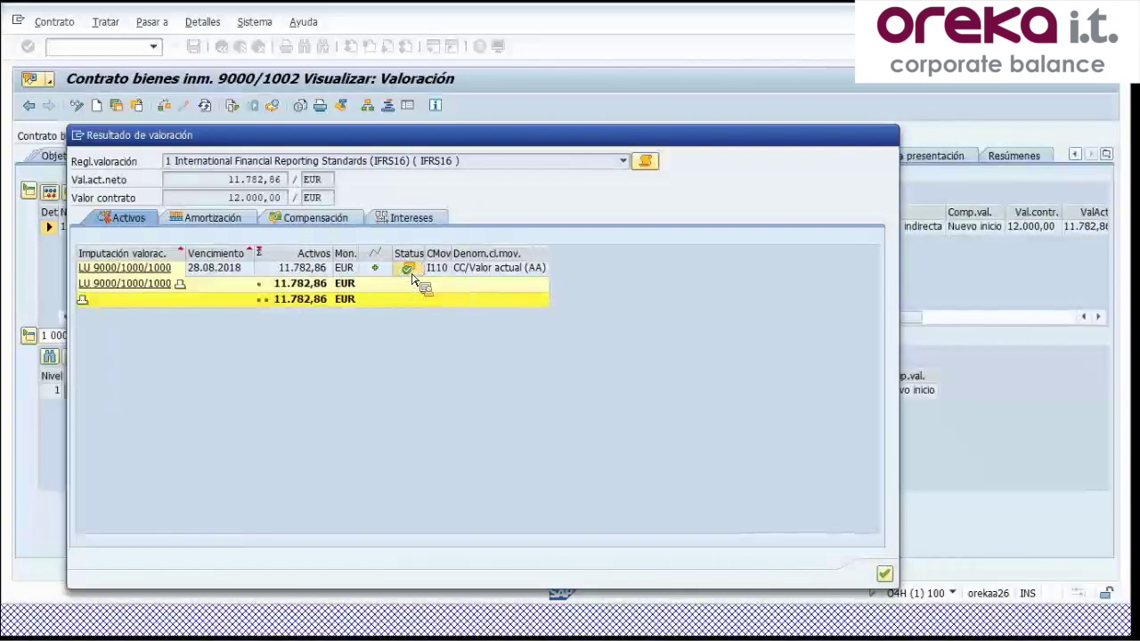
{"action": "left_click_drag", "start_coordinate": [163, 147], "coordinate": [337, 213]}
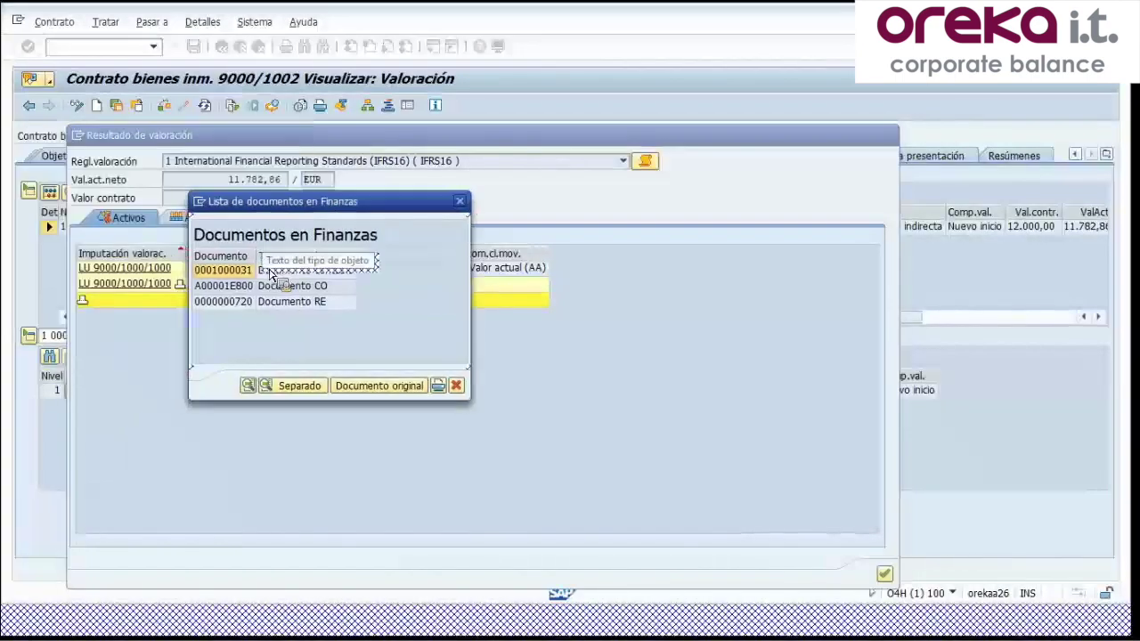
{"action": "left_click", "coordinate": [460, 201]}
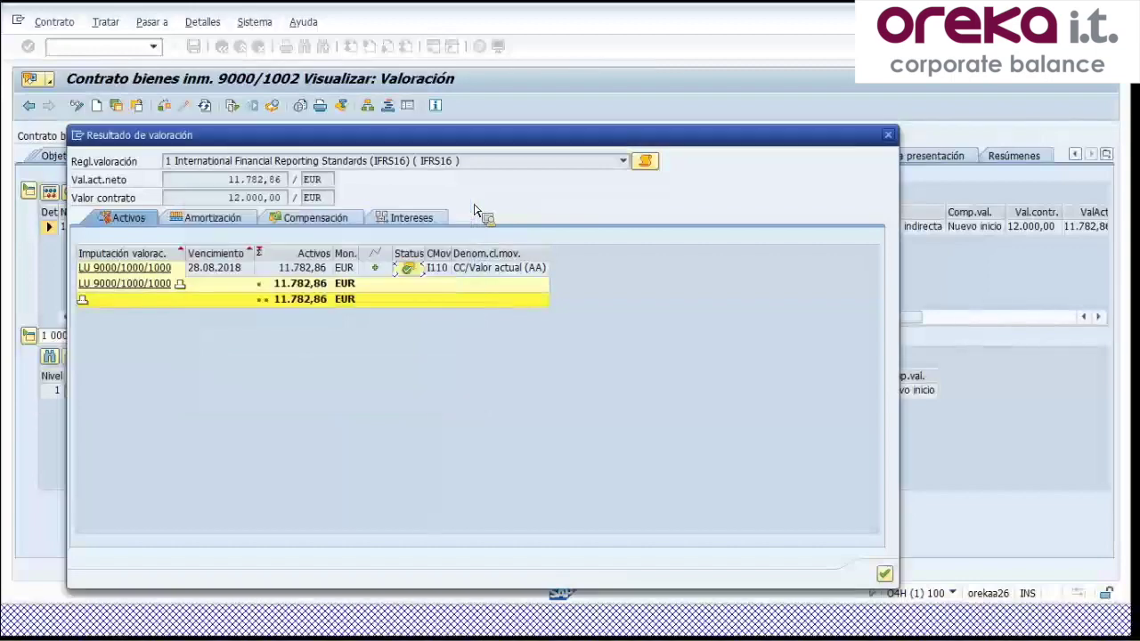
{"action": "left_click", "coordinate": [889, 136]}
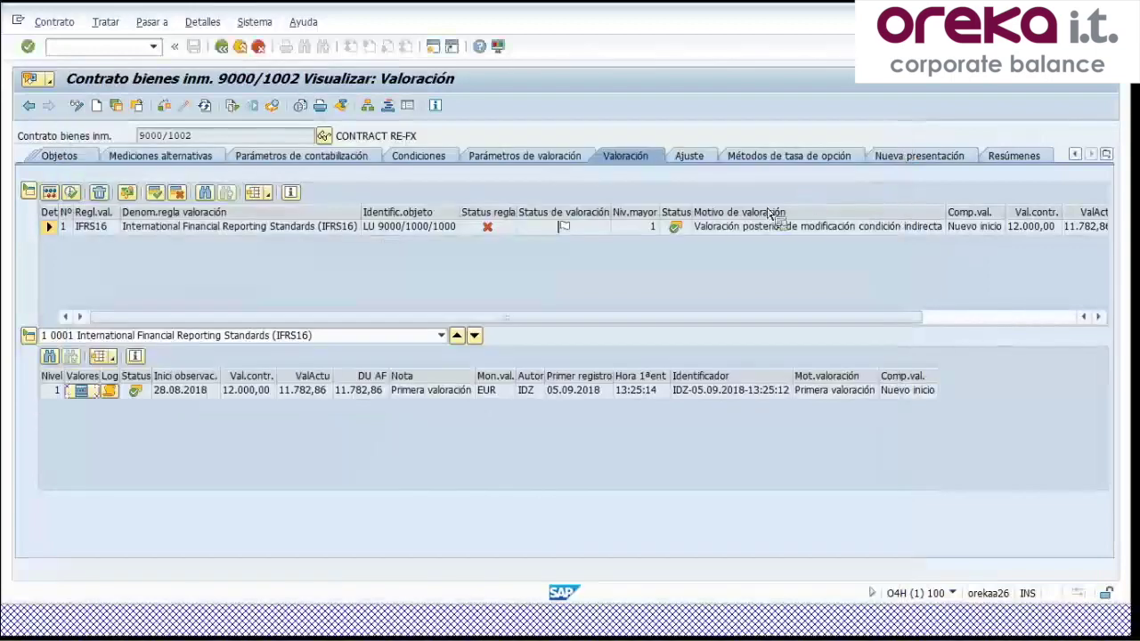